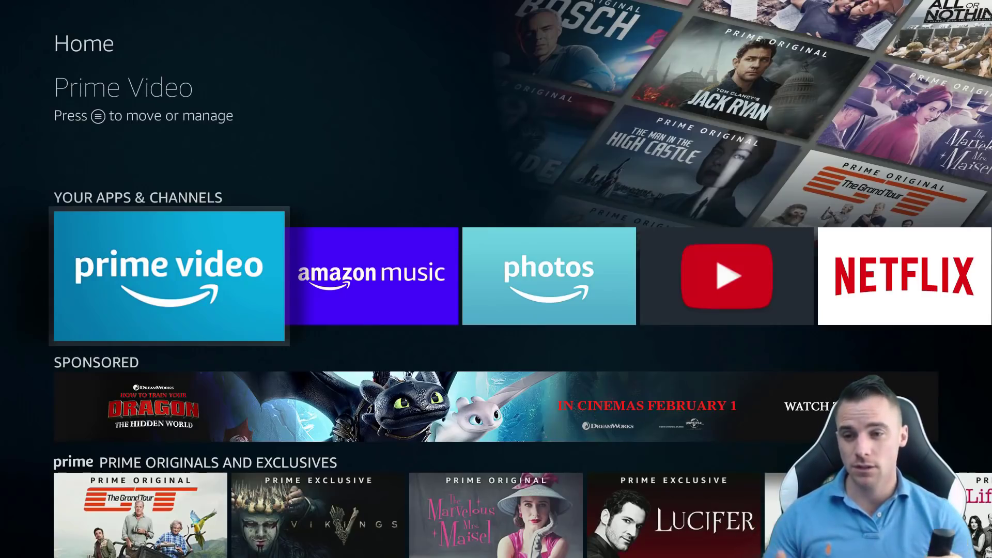
Turn off Whispersync for Games under Settings > Applications > GameCircle.
{"action": "key", "text": "Up"}
{"action": "key", "text": "Up"}
{"action": "key", "text": "Right"}
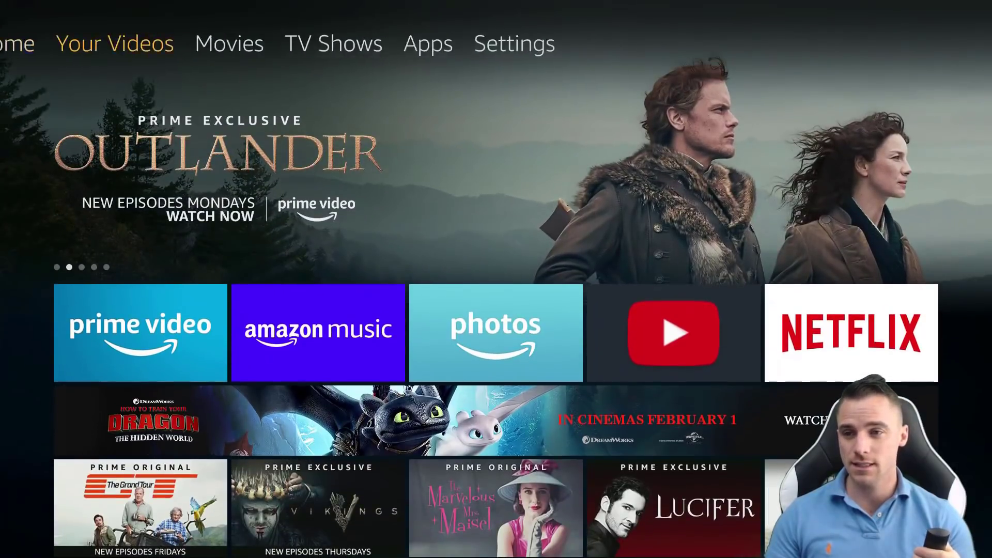
{"action": "key", "text": "Right"}
{"action": "key", "text": "Right"}
{"action": "key", "text": "Right"}
{"action": "key", "text": "Right"}
{"action": "key", "text": "Down"}
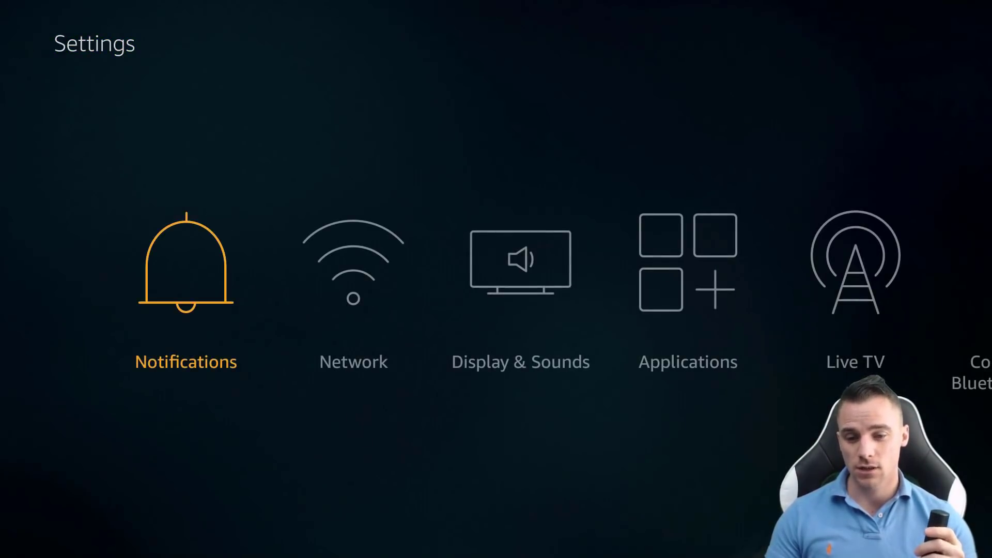
{"action": "key", "text": "Right"}
{"action": "key", "text": "Right"}
{"action": "key", "text": "Right"}
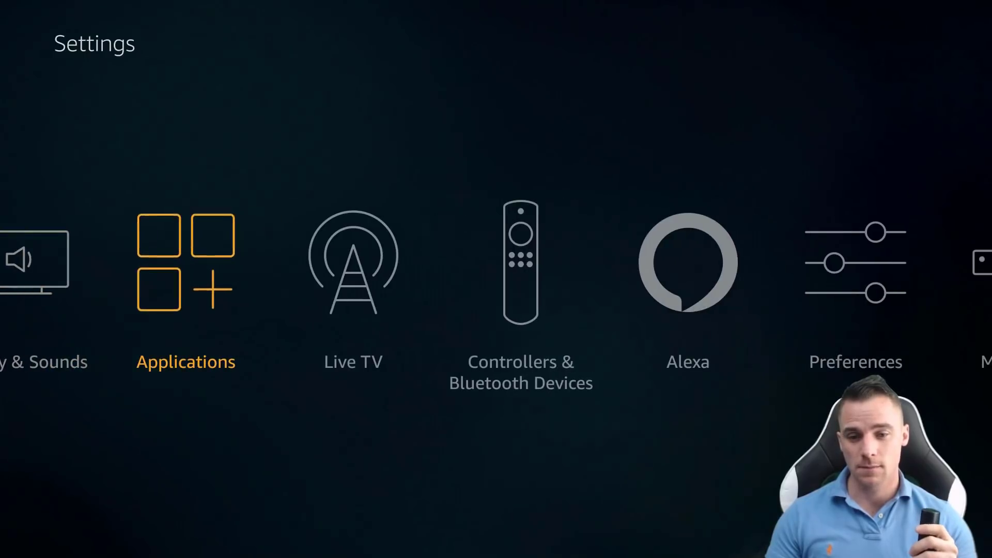
{"action": "key", "text": "Return"}
{"action": "key", "text": "Down"}
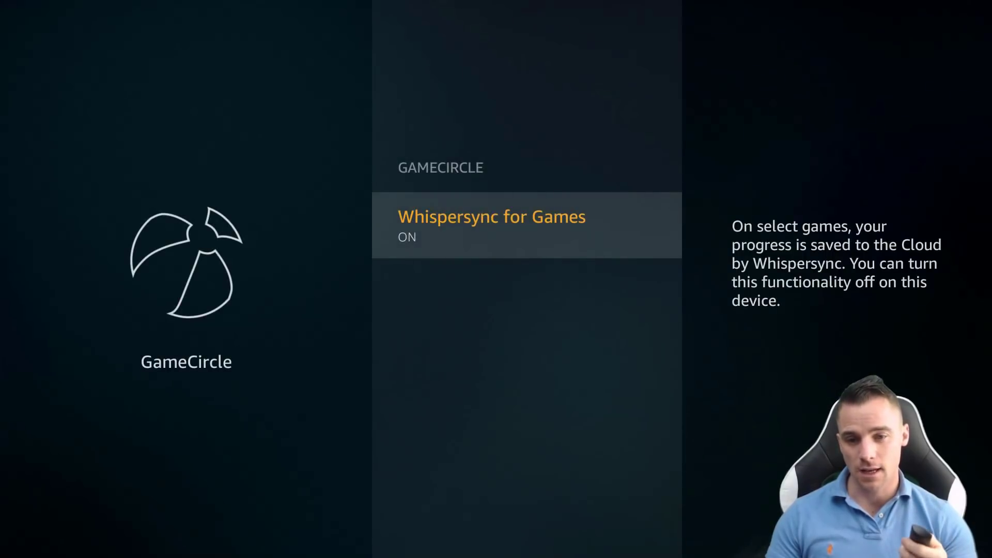
{"action": "key", "text": "Return"}
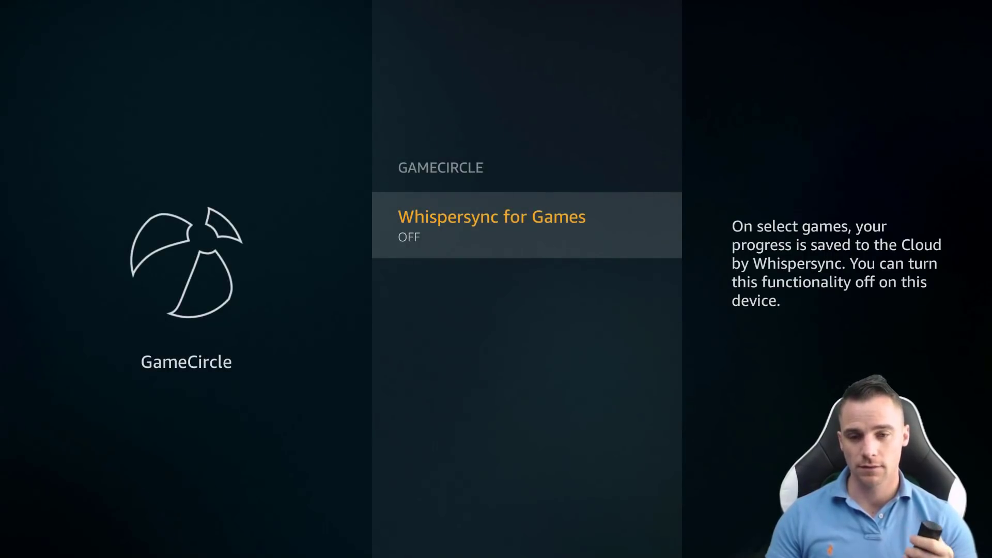
{"action": "key", "text": "Escape"}
{"action": "key", "text": "Up"}
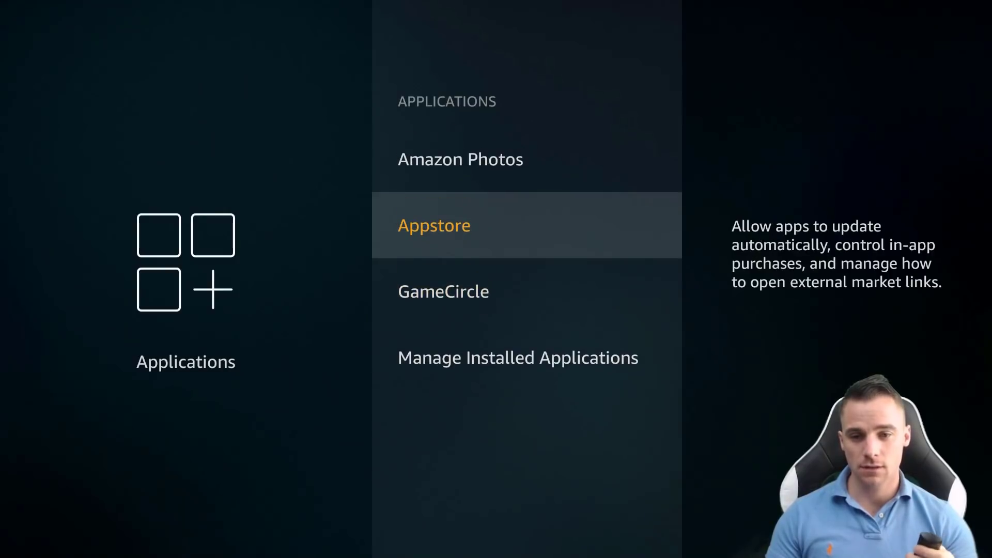
Set the Appstore's External Market Links option to Don't Open.
{"action": "key", "text": "Return"}
{"action": "key", "text": "Down"}
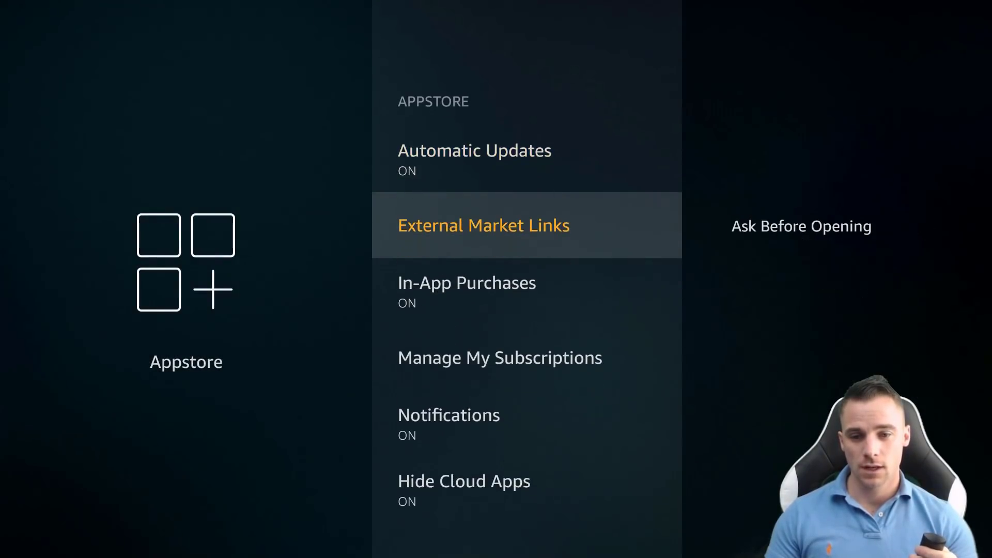
{"action": "key", "text": "Return"}
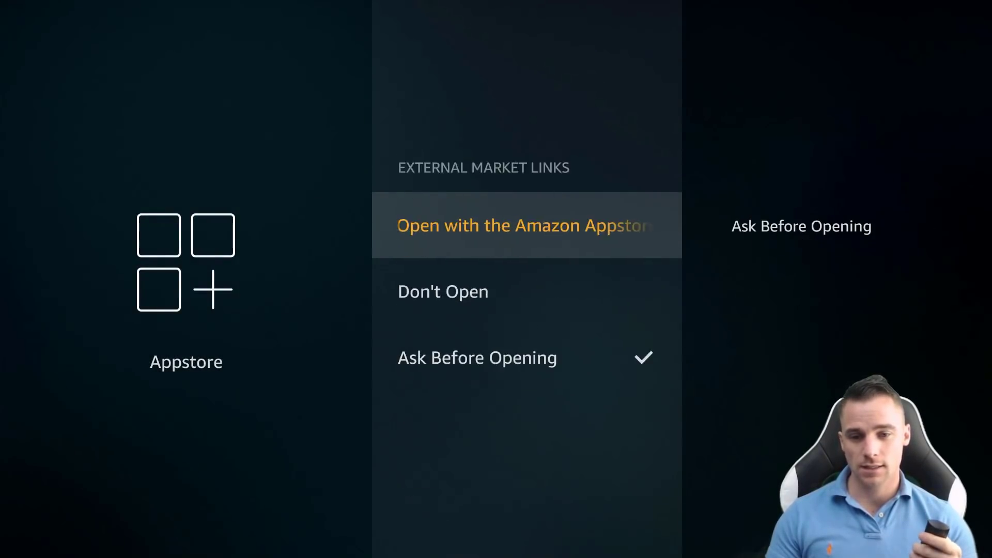
{"action": "key", "text": "Down"}
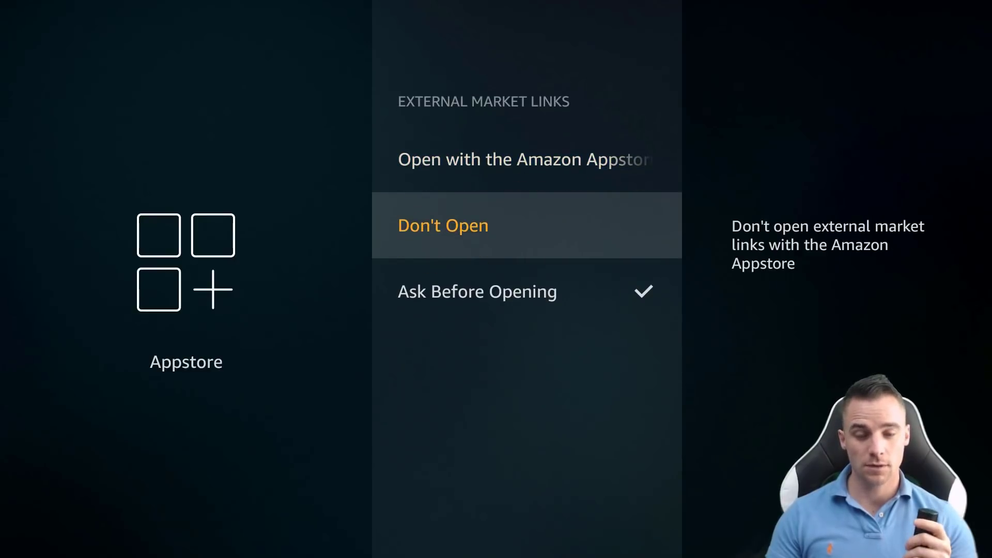
{"action": "key", "text": "Return"}
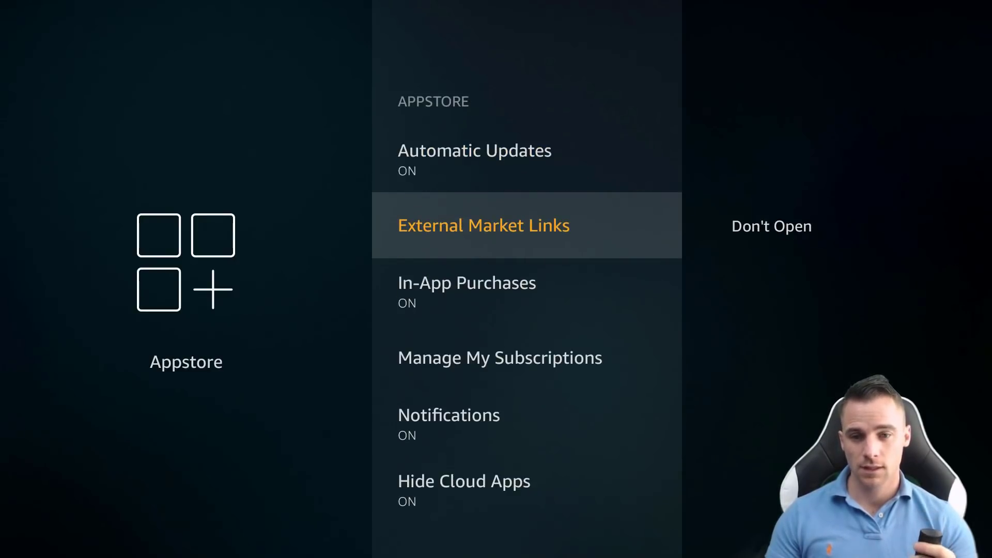
Turn off Appstore In-App Purchases and Appstore notifications.
{"action": "key", "text": "Down"}
{"action": "key", "text": "Return"}
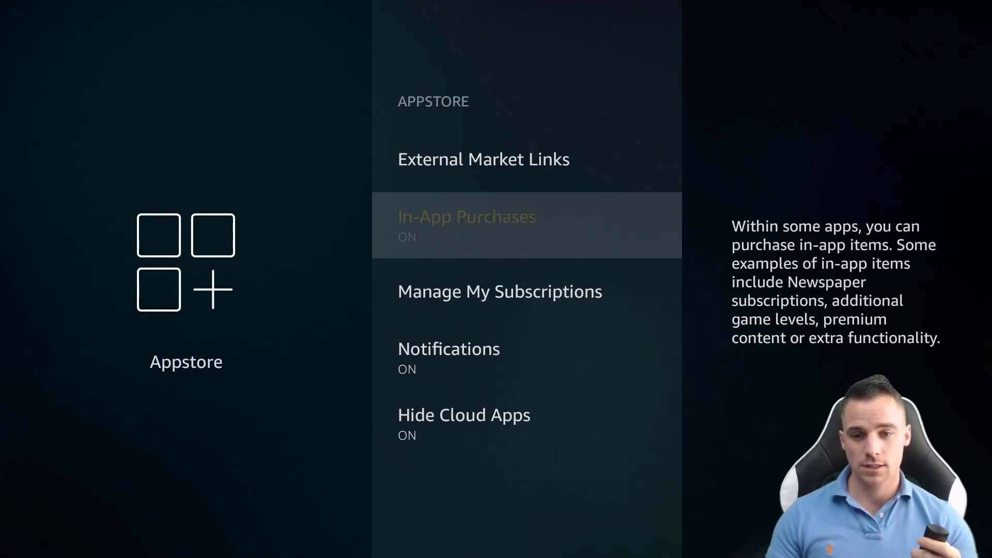
{"action": "key", "text": "Down"}
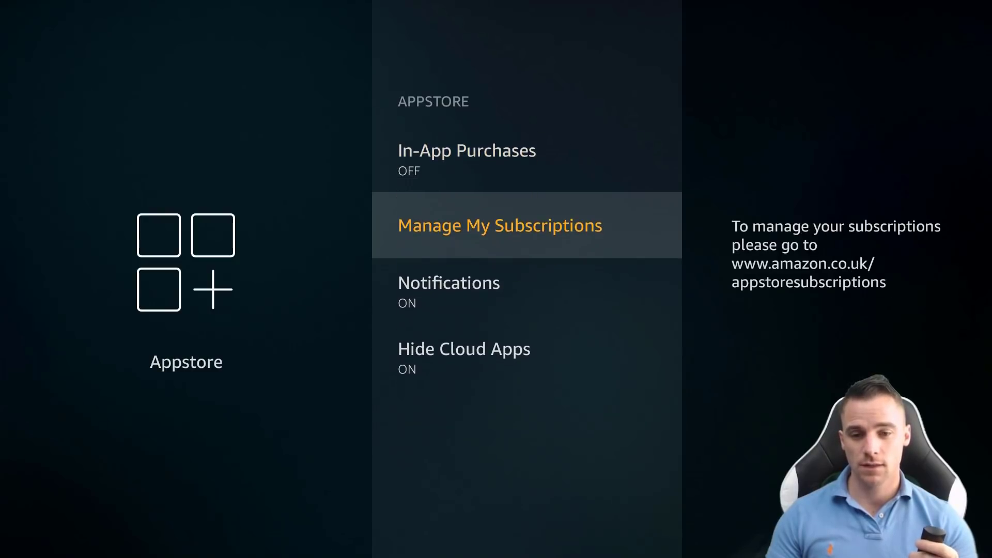
{"action": "key", "text": "Down"}
{"action": "key", "text": "Return"}
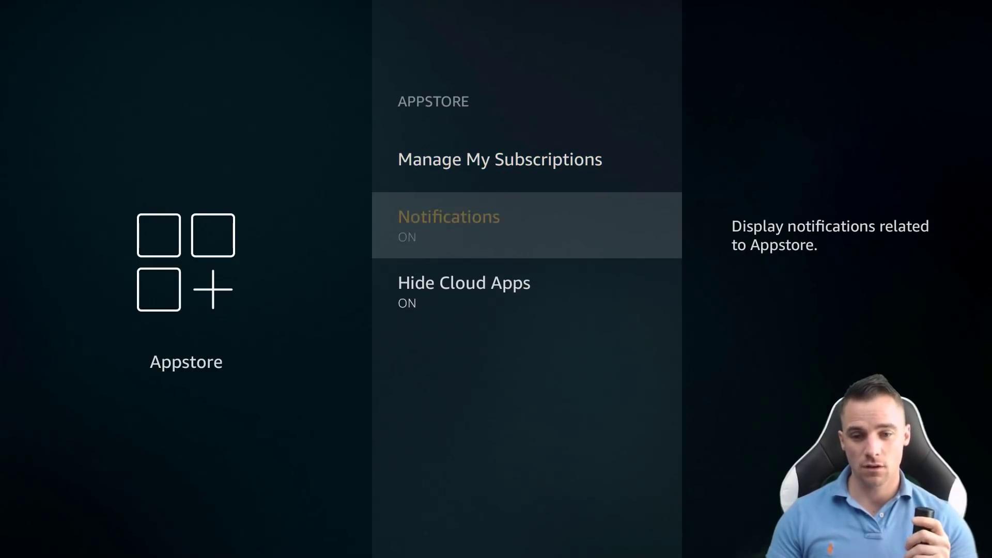
{"action": "key", "text": "Down"}
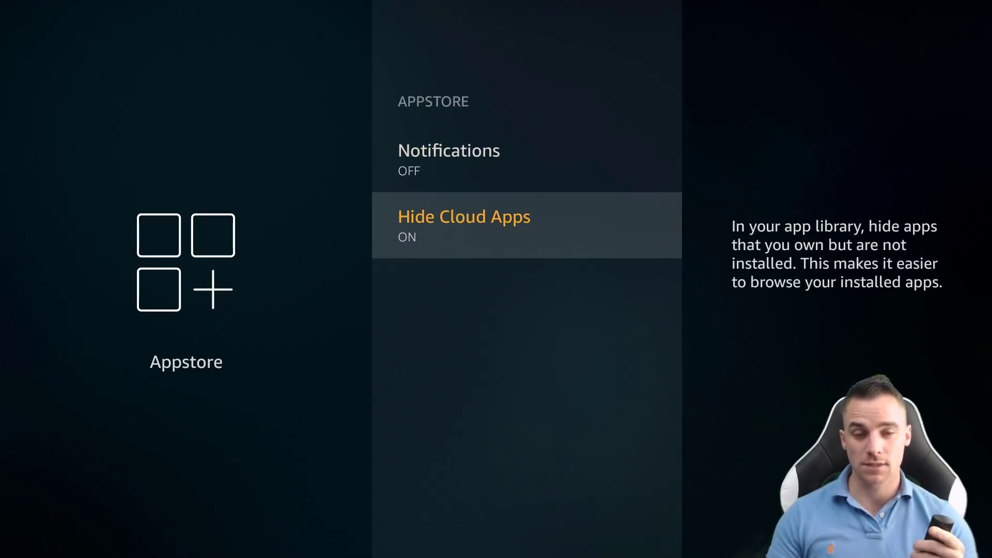
{"action": "key", "text": "Up"}
{"action": "key", "text": "Up"}
{"action": "key", "text": "Up"}
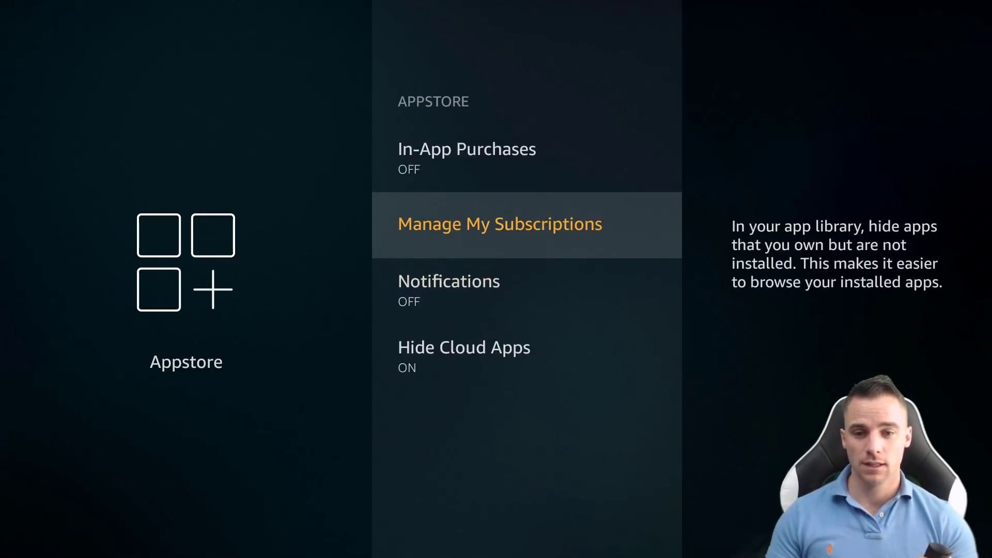
{"action": "key", "text": "Escape"}
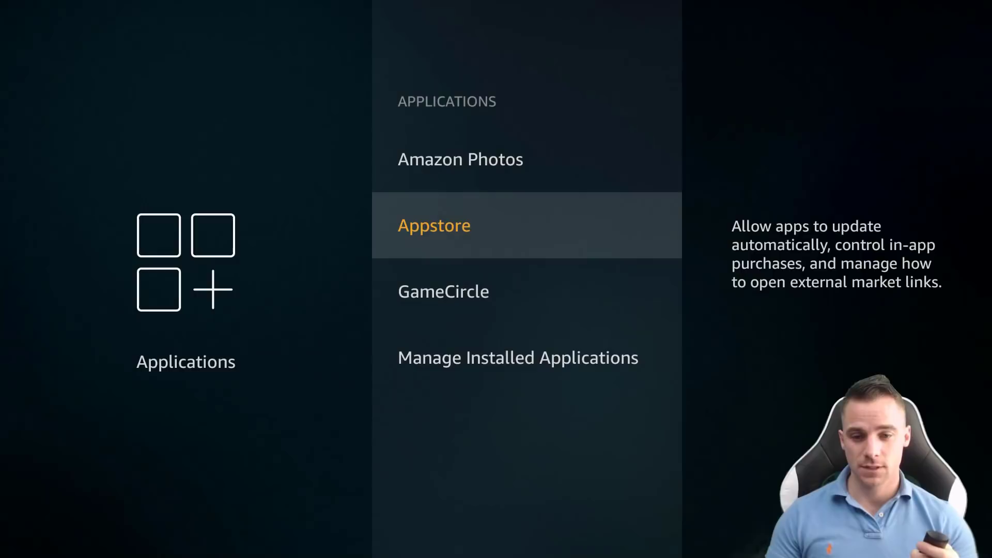
{"action": "key", "text": "Down"}
Turn off Device Usage Data in Preferences > Privacy Settings.
{"action": "key", "text": "Escape"}
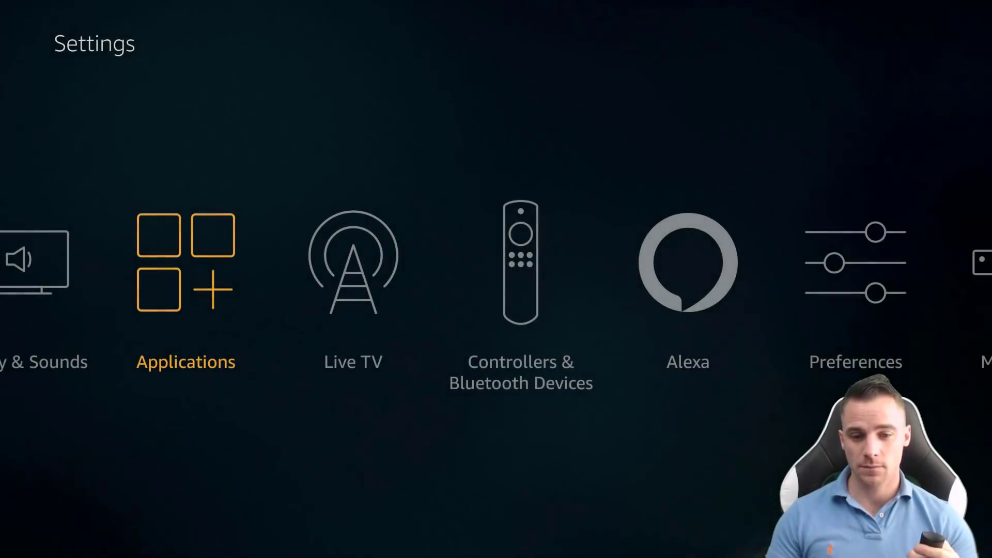
{"action": "key", "text": "Right"}
{"action": "key", "text": "Right"}
{"action": "key", "text": "Right"}
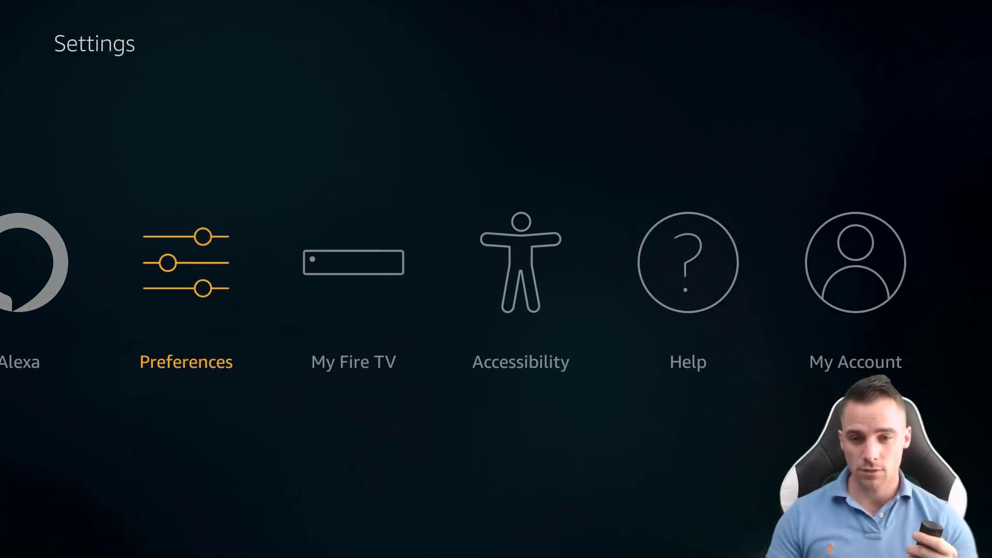
{"action": "key", "text": "Return"}
{"action": "key", "text": "Return"}
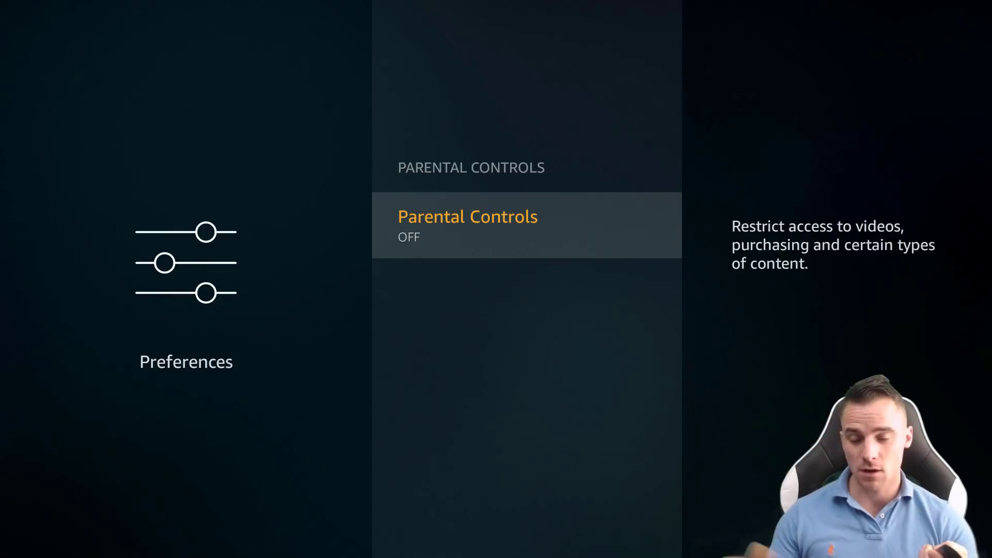
{"action": "key", "text": "Escape"}
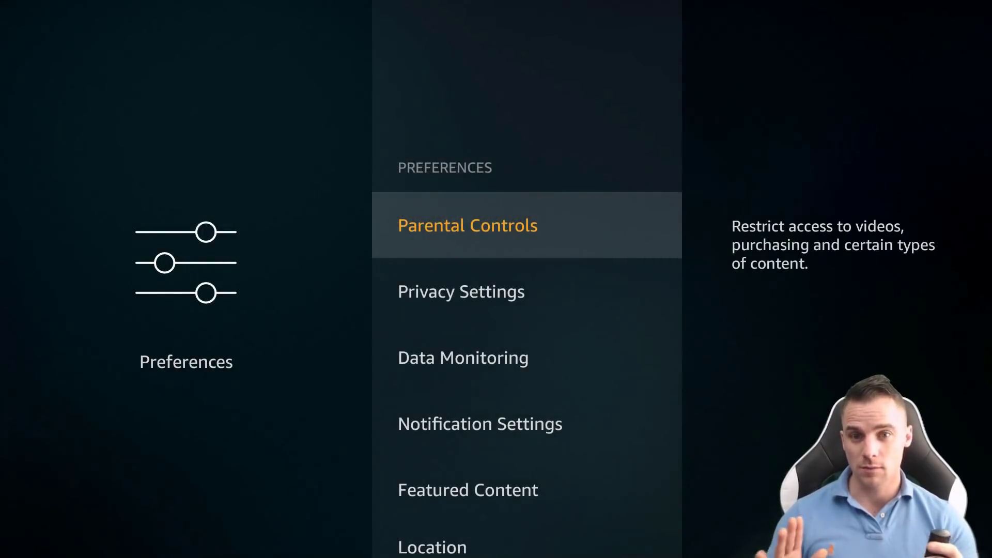
{"action": "key", "text": "Down"}
{"action": "key", "text": "Return"}
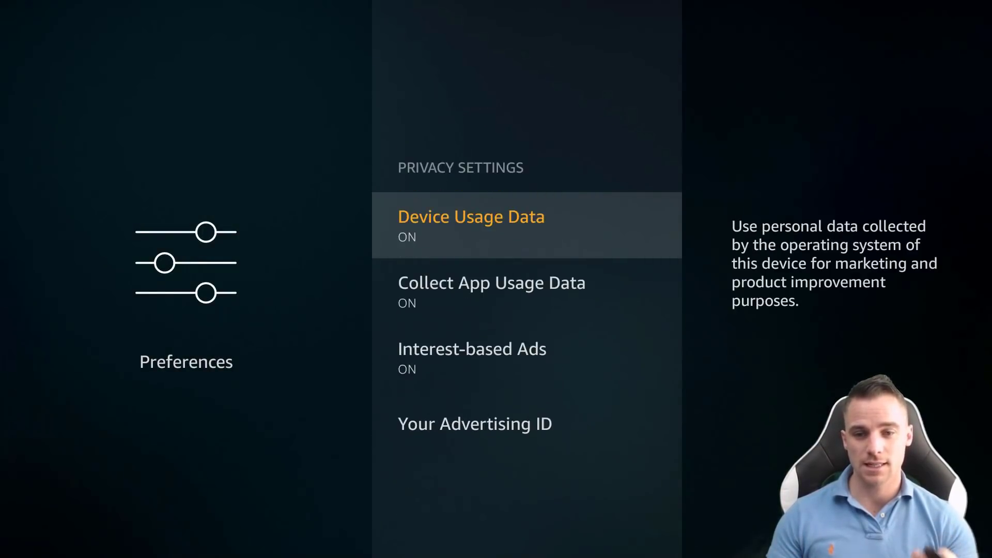
{"action": "key", "text": "Return"}
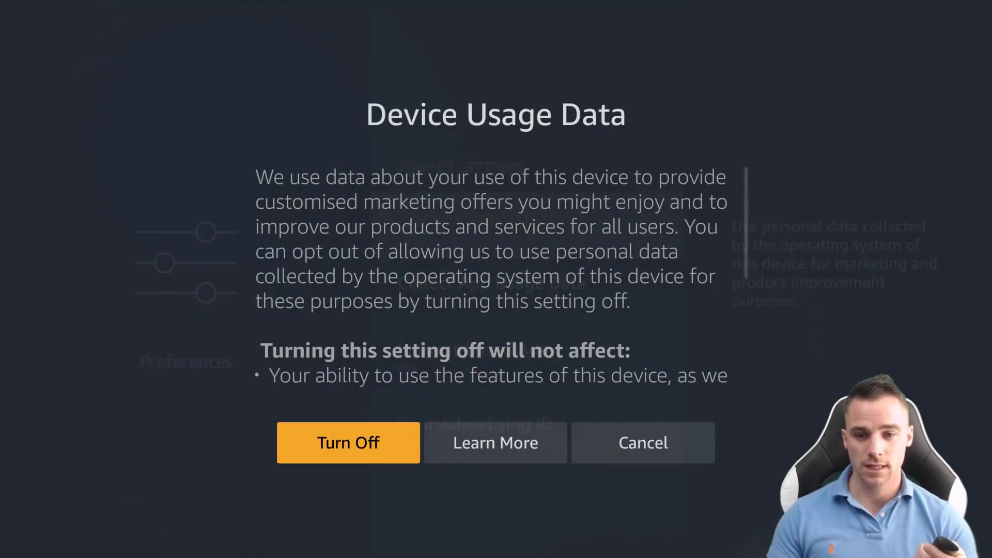
{"action": "key", "text": "Return"}
Turn off Collect App Usage Data and Interest-based Ads.
{"action": "key", "text": "Down"}
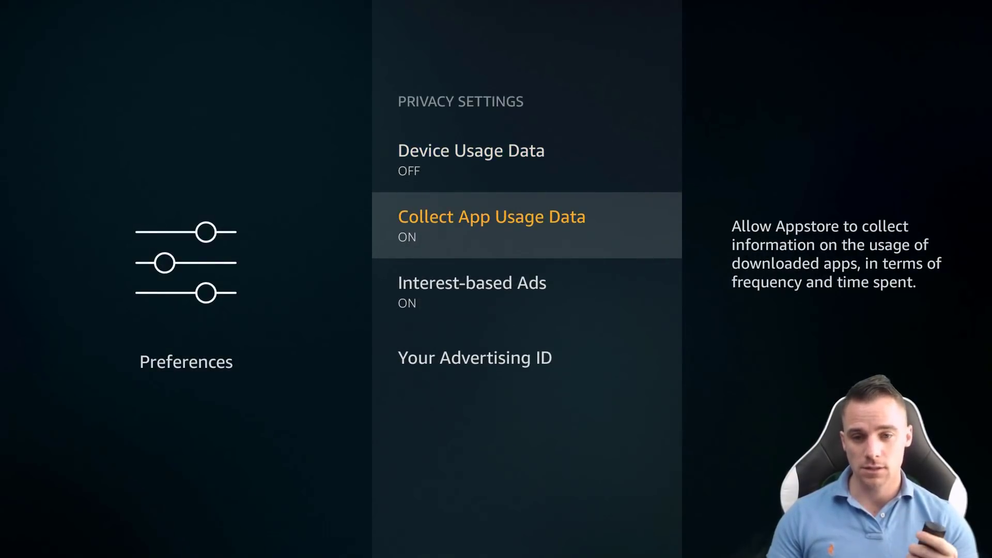
{"action": "key", "text": "Return"}
{"action": "key", "text": "Return"}
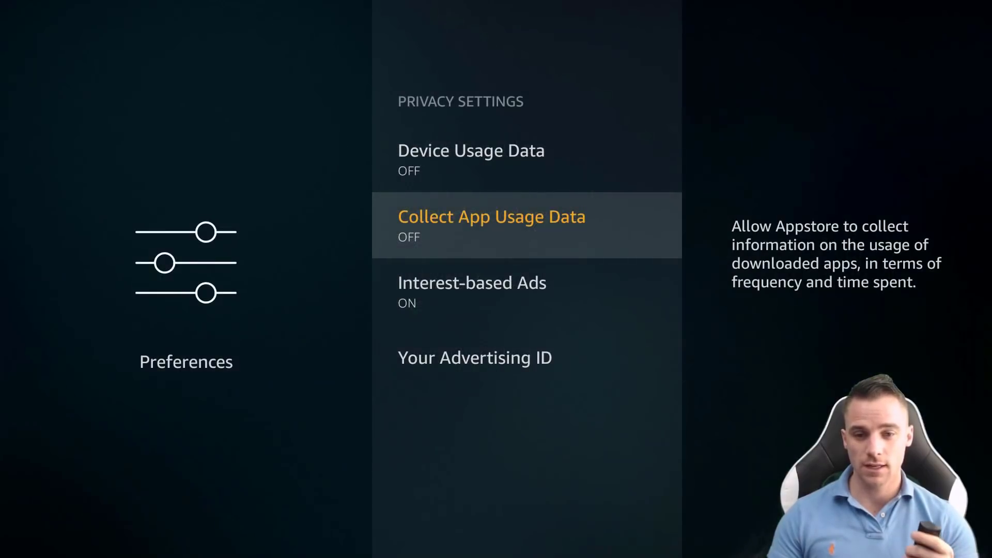
{"action": "key", "text": "Down"}
{"action": "key", "text": "Return"}
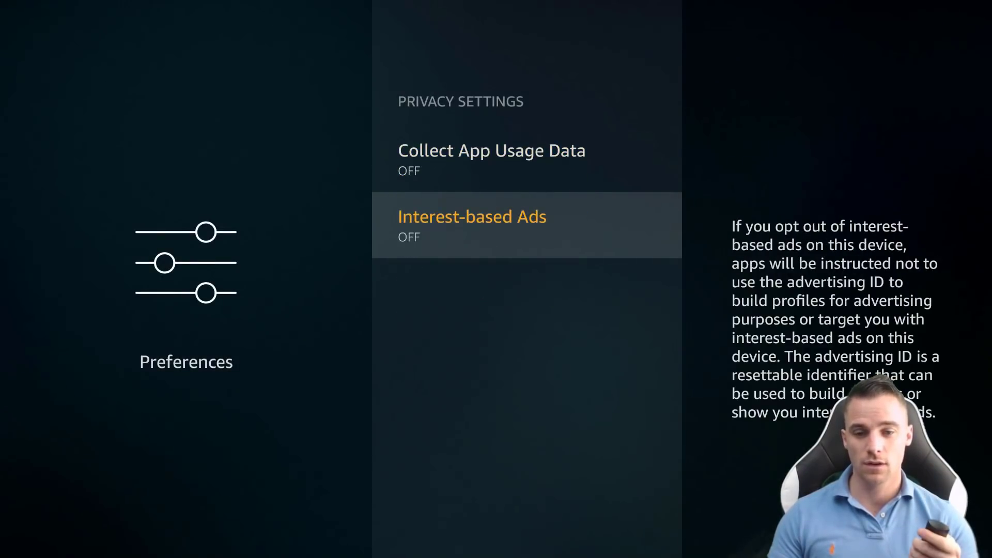
Block Netflix and YouTube notifications under Notification Settings > App Notifications.
{"action": "key", "text": "Escape"}
{"action": "key", "text": "Down"}
{"action": "key", "text": "Return"}
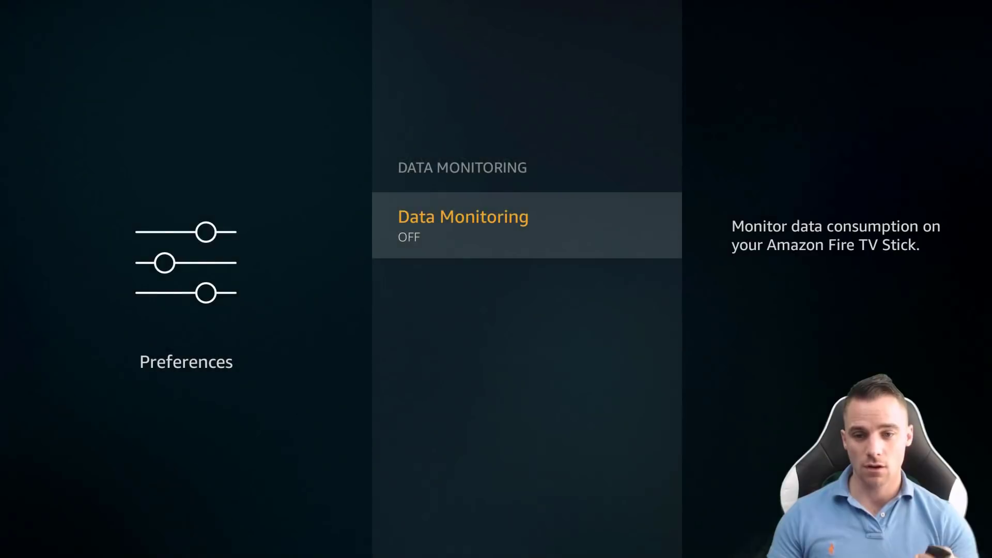
{"action": "key", "text": "Escape"}
{"action": "key", "text": "Down"}
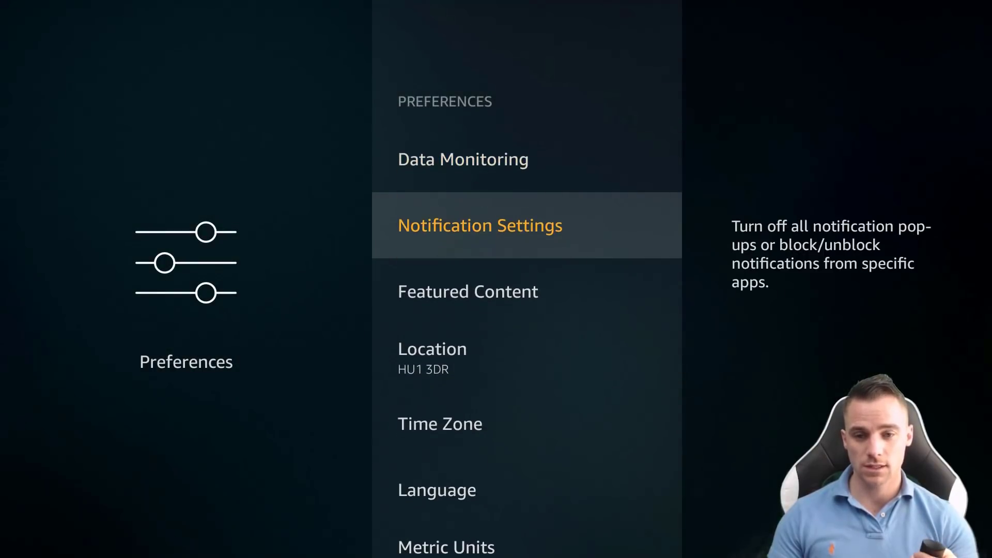
{"action": "key", "text": "Return"}
{"action": "key", "text": "Down"}
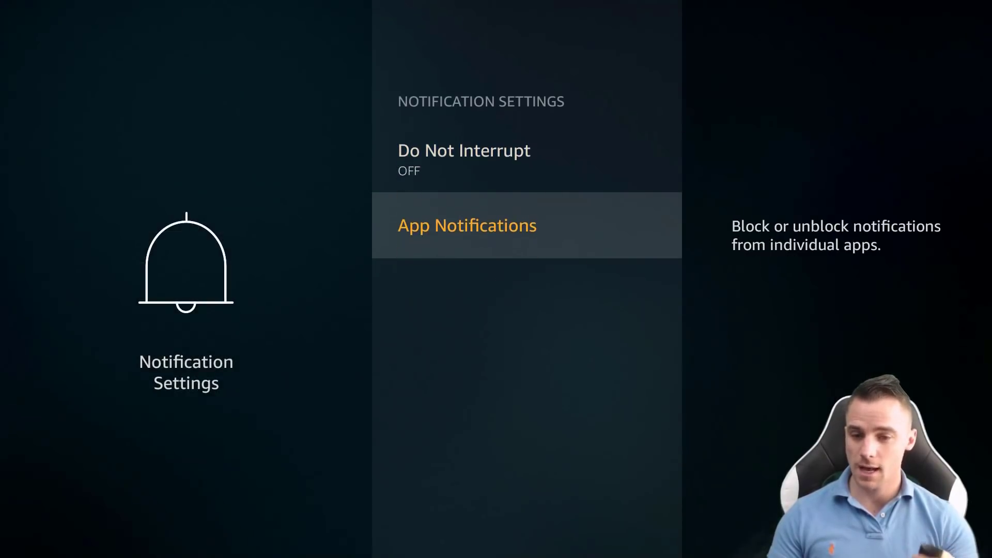
{"action": "key", "text": "Return"}
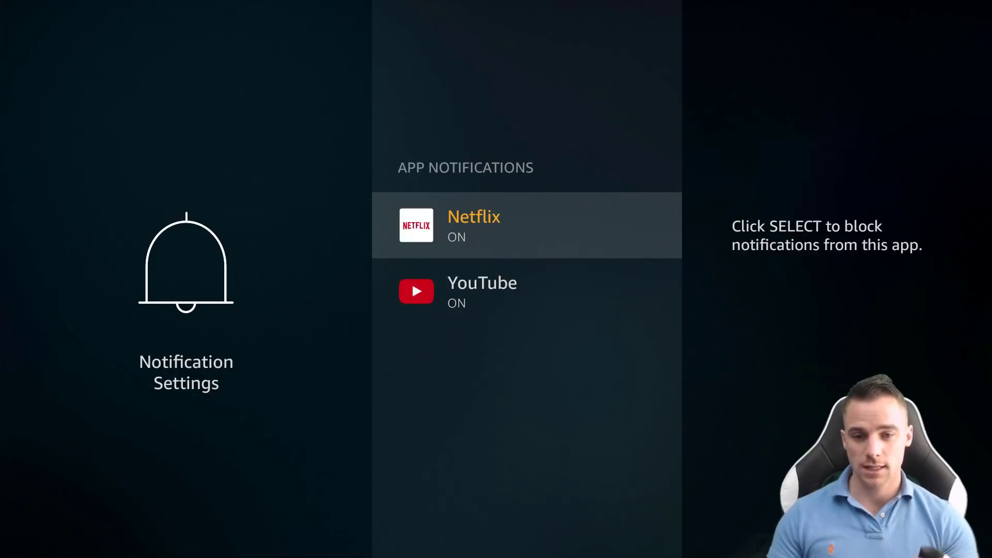
{"action": "key", "text": "Return"}
{"action": "key", "text": "Down"}
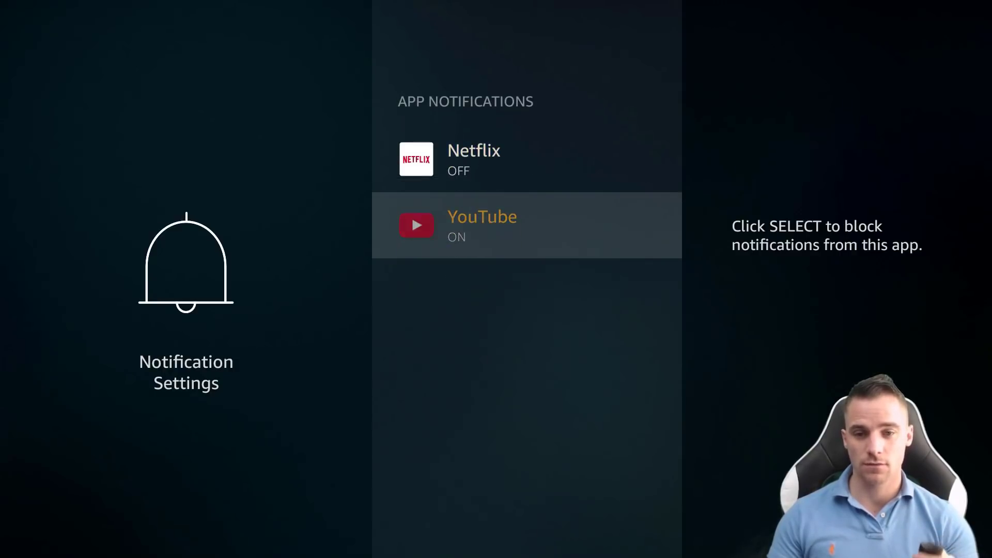
{"action": "key", "text": "Return"}
{"action": "key", "text": "Escape"}
{"action": "key", "text": "Escape"}
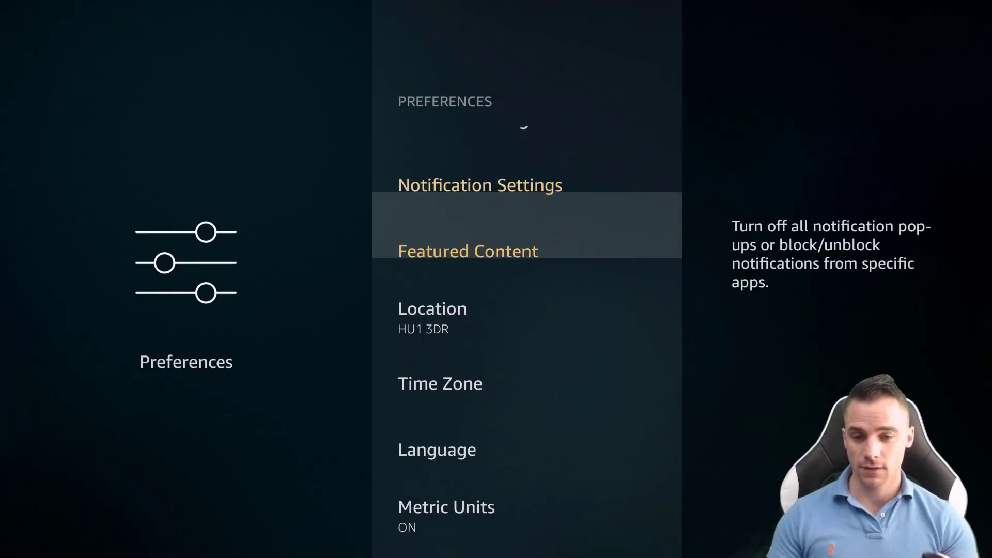
Turn off Allow Video Autoplay and Allow Audio Autoplay for Featured Content.
{"action": "key", "text": "Return"}
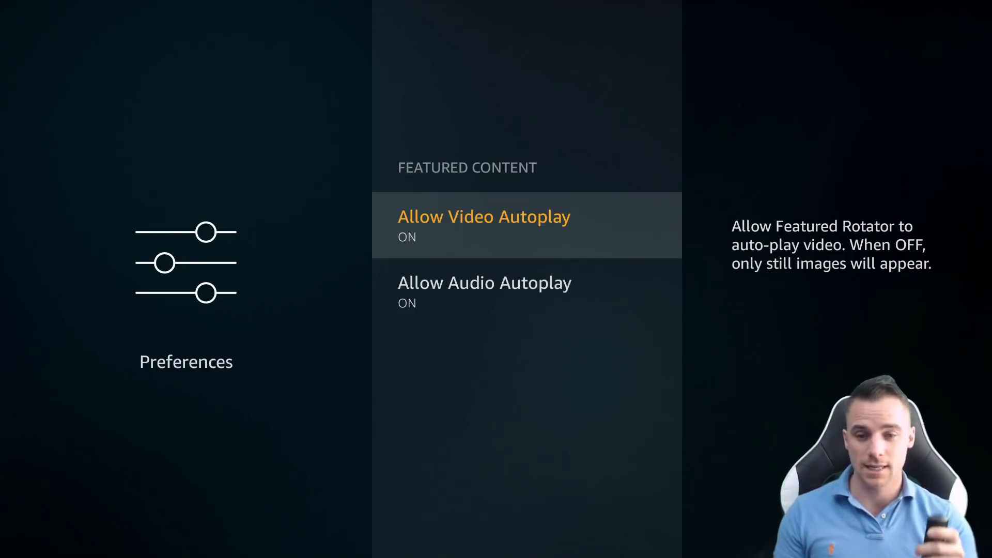
{"action": "key", "text": "Return"}
{"action": "key", "text": "Down"}
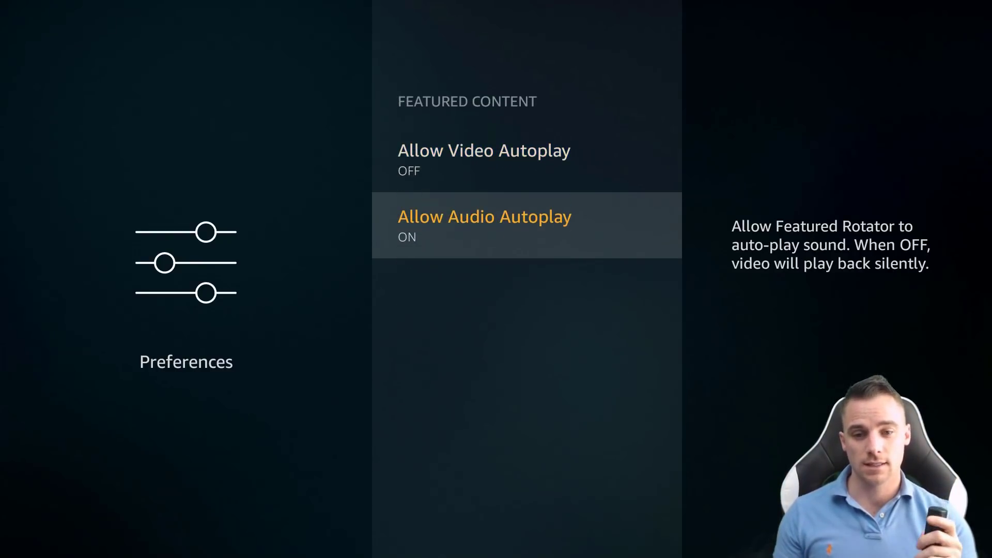
{"action": "key", "text": "Return"}
{"action": "key", "text": "Escape"}
{"action": "key", "text": "Escape"}
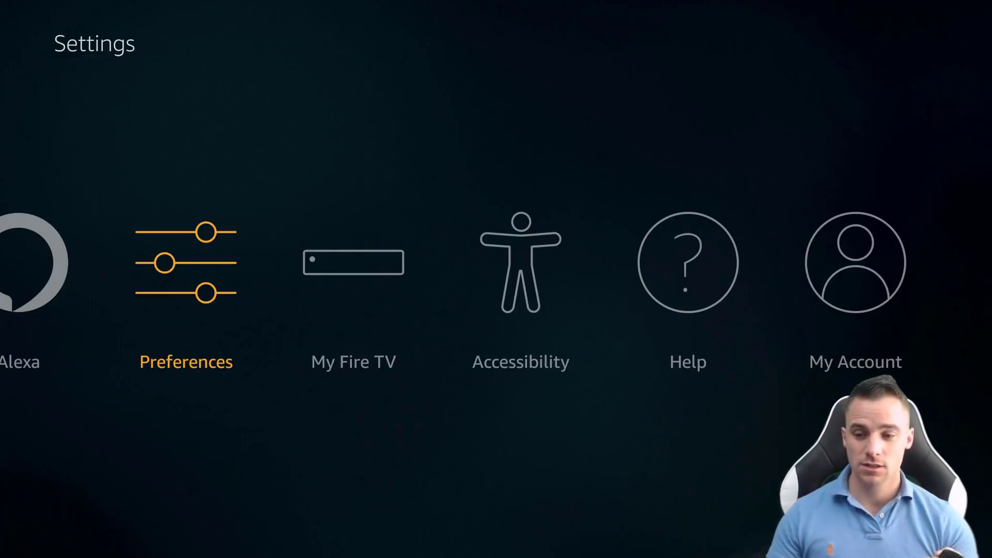
Leave the Settings categories and return to the Fire TV Home screen.
{"action": "key", "text": "Left"}
{"action": "key", "text": "Left"}
{"action": "key", "text": "Left"}
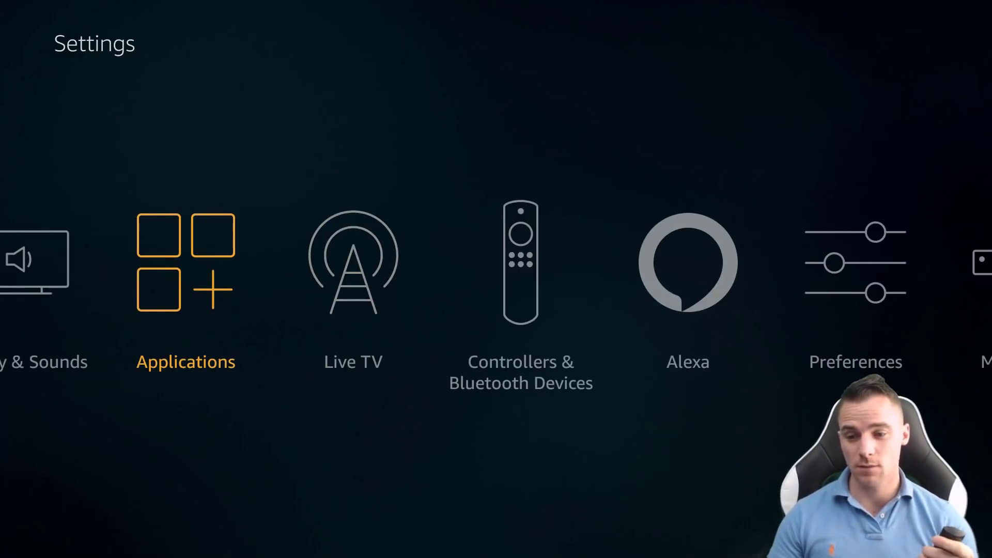
{"action": "key", "text": "Left"}
{"action": "key", "text": "Left"}
{"action": "key", "text": "Left"}
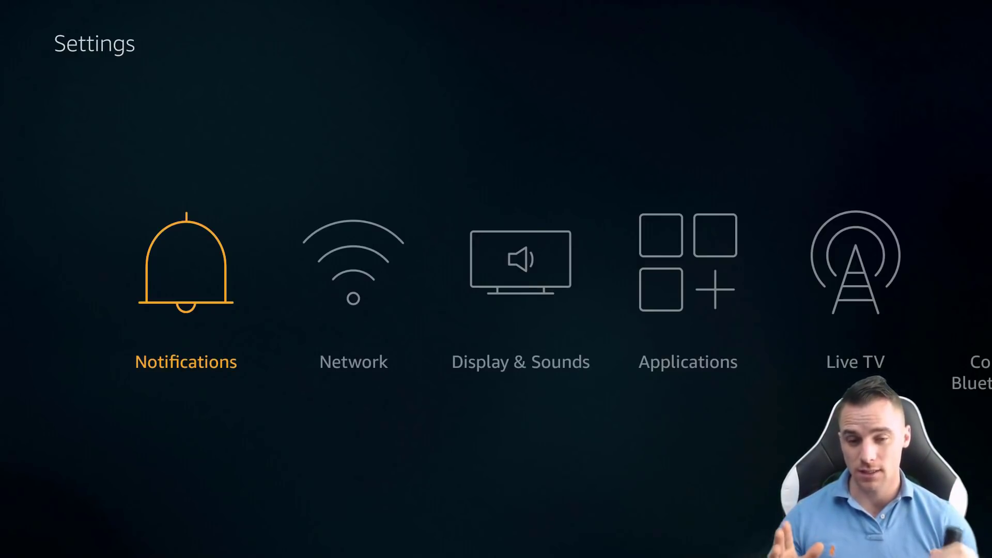
{"action": "key", "text": "Up"}
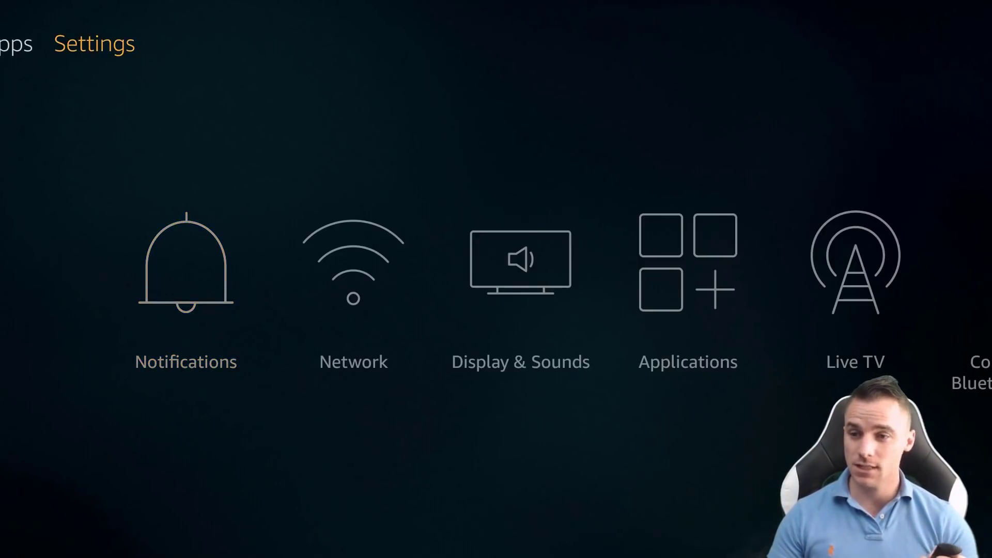
{"action": "key", "text": "Home"}
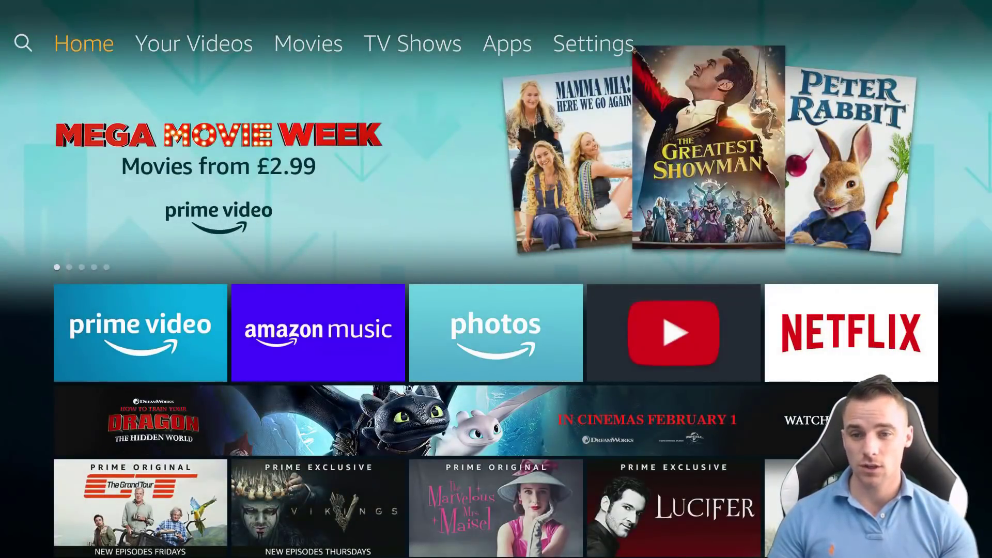
Search for 'Dow' and open Downloader from the suggestions.
{"action": "key", "text": "Left"}
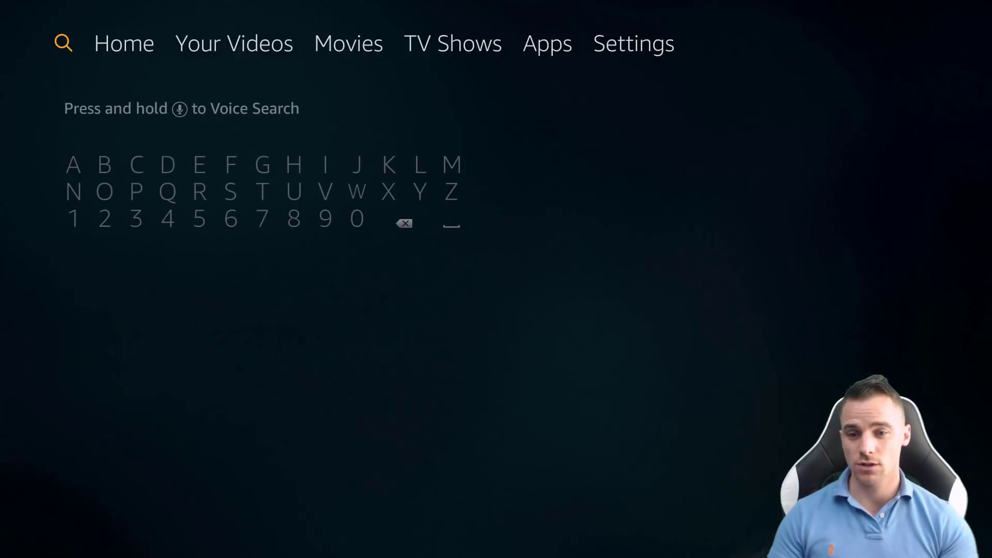
{"action": "key", "text": "Down"}
{"action": "key", "text": "Right"}
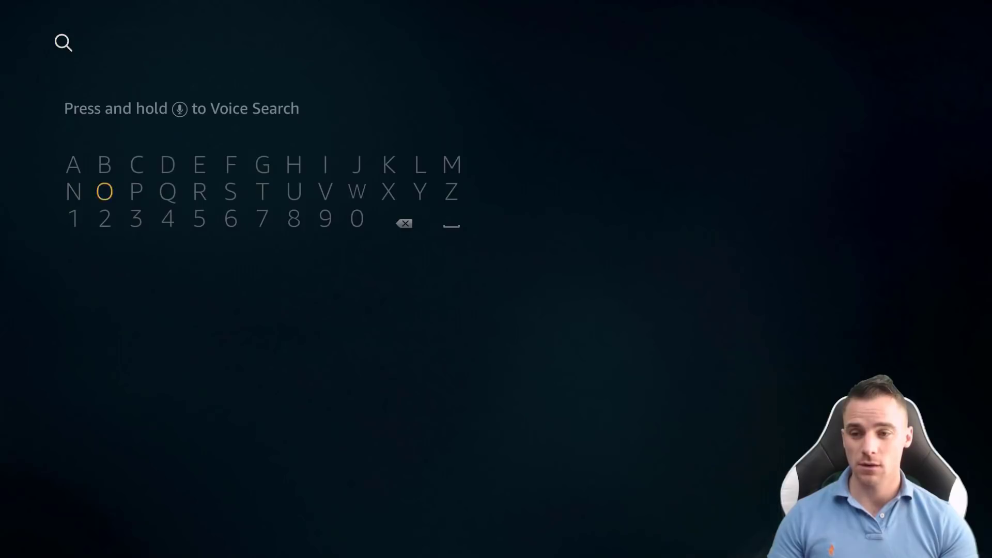
{"action": "key", "text": "Right"}
{"action": "key", "text": "Right"}
{"action": "key", "text": "Up"}
{"action": "key", "text": "Return"}
{"action": "key", "text": "Down"}
{"action": "key", "text": "Left"}
{"action": "key", "text": "Left"}
{"action": "key", "text": "Return"}
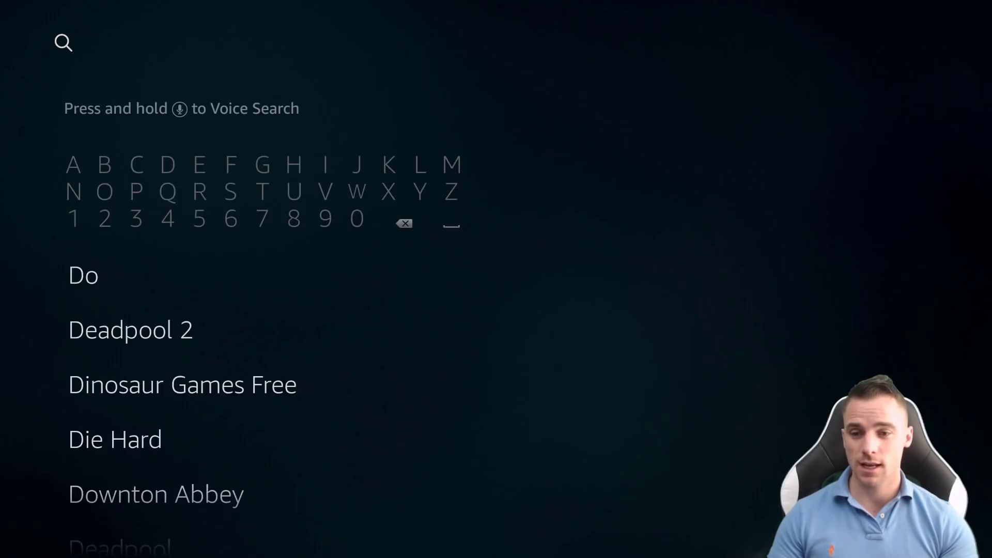
{"action": "key", "text": "Right"}
{"action": "key", "text": "Right"}
{"action": "key", "text": "Right"}
{"action": "key", "text": "Right"}
{"action": "key", "text": "Right"}
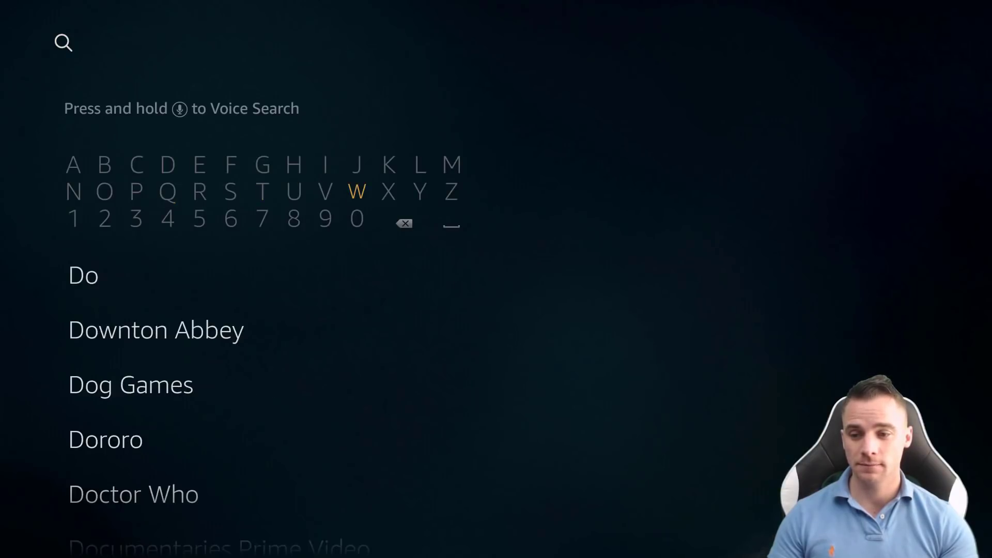
{"action": "key", "text": "Return"}
{"action": "key", "text": "Down"}
{"action": "key", "text": "Down"}
{"action": "key", "text": "Down"}
{"action": "key", "text": "Down"}
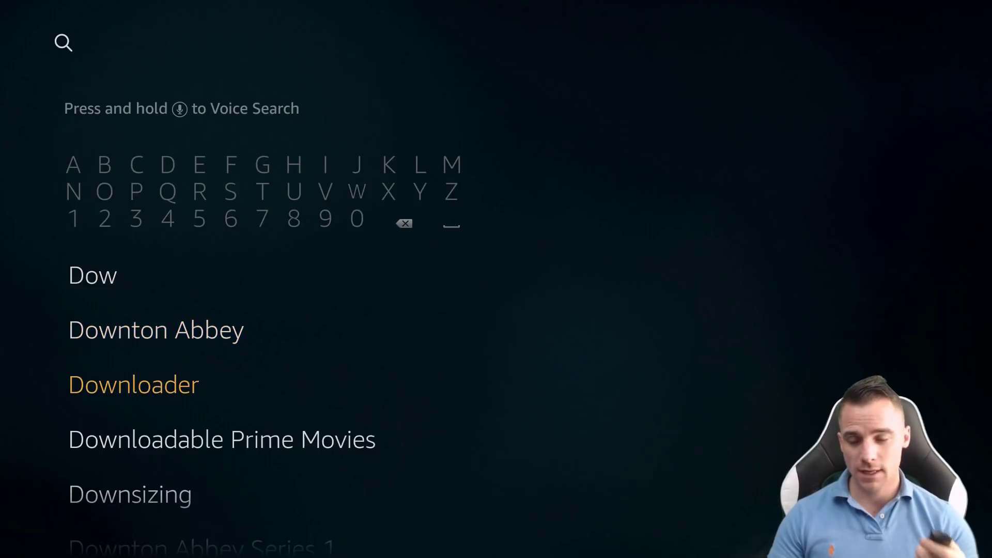
{"action": "key", "text": "Return"}
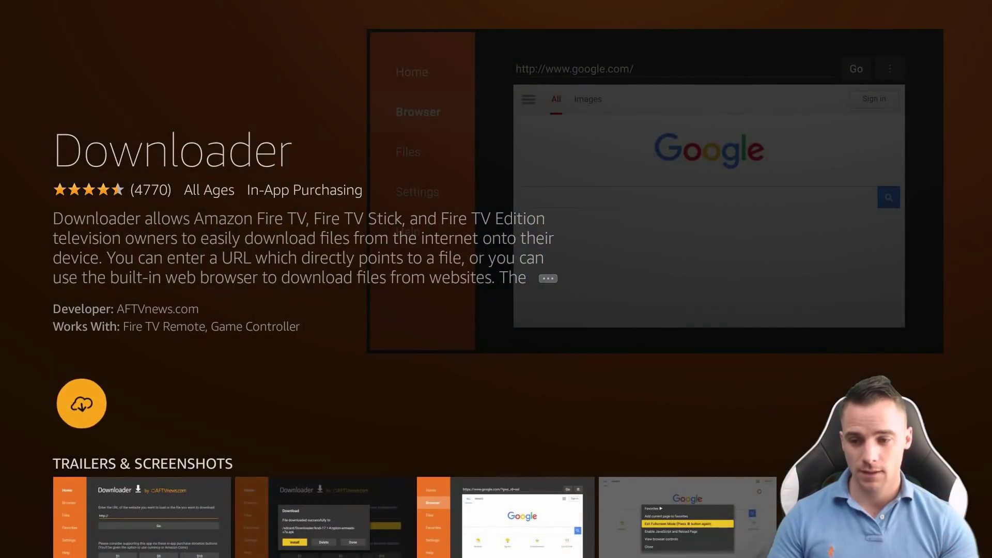
Install and launch Downloader, dismiss its update notes, and move to the URL field.
{"action": "key", "text": "Return"}
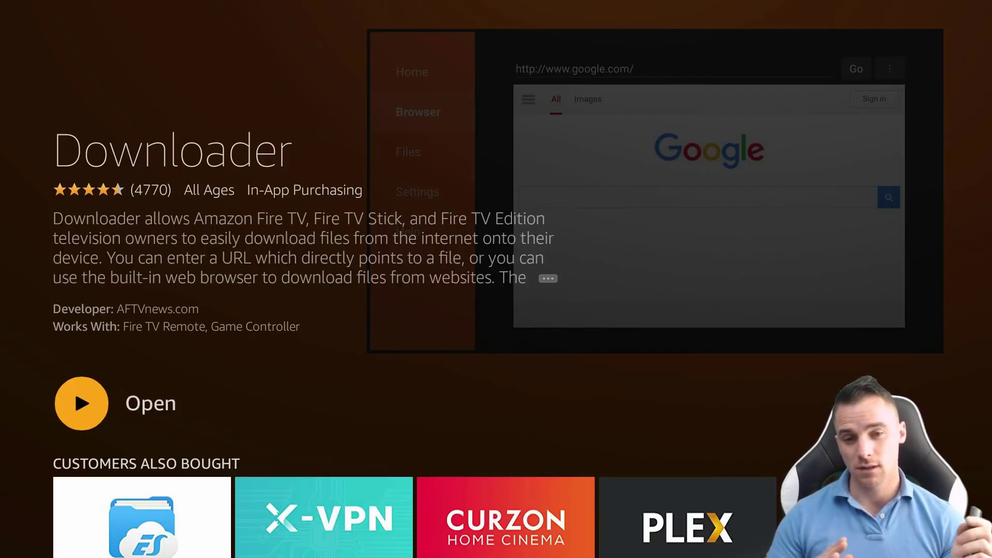
{"action": "key", "text": "Return"}
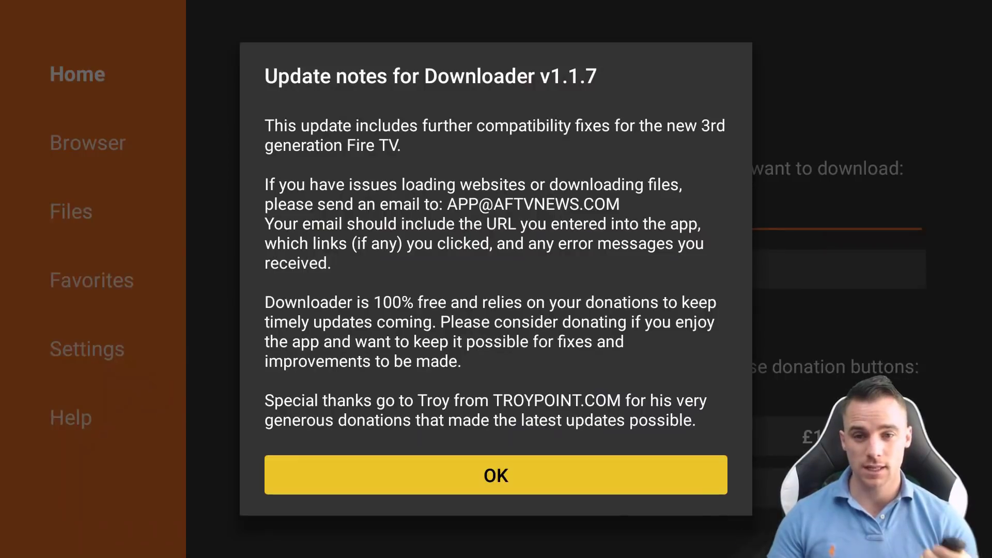
{"action": "key", "text": "Return"}
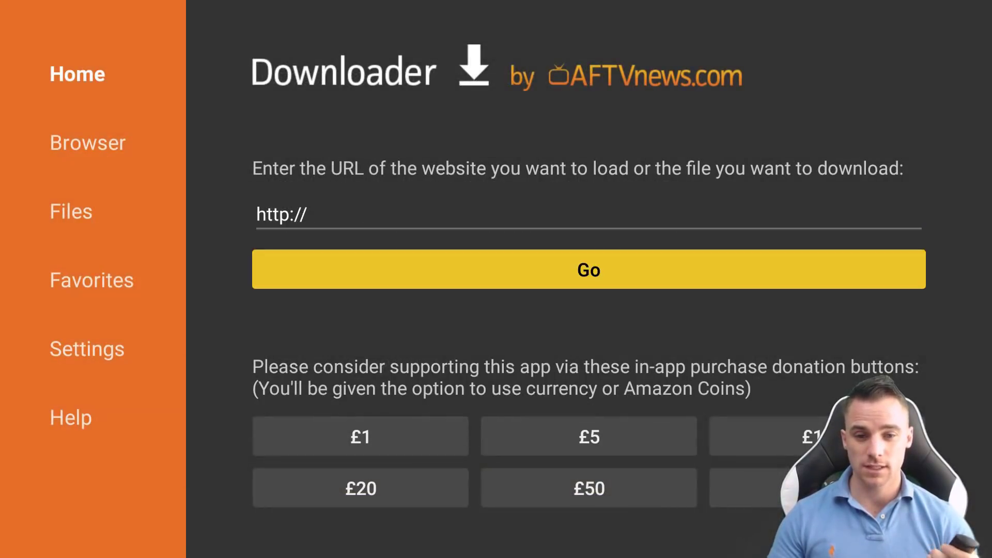
{"action": "key", "text": "Up"}
Spell 'filelinked' into Downloader's URL field on the on-screen keyboard.
{"action": "key", "text": "Return"}
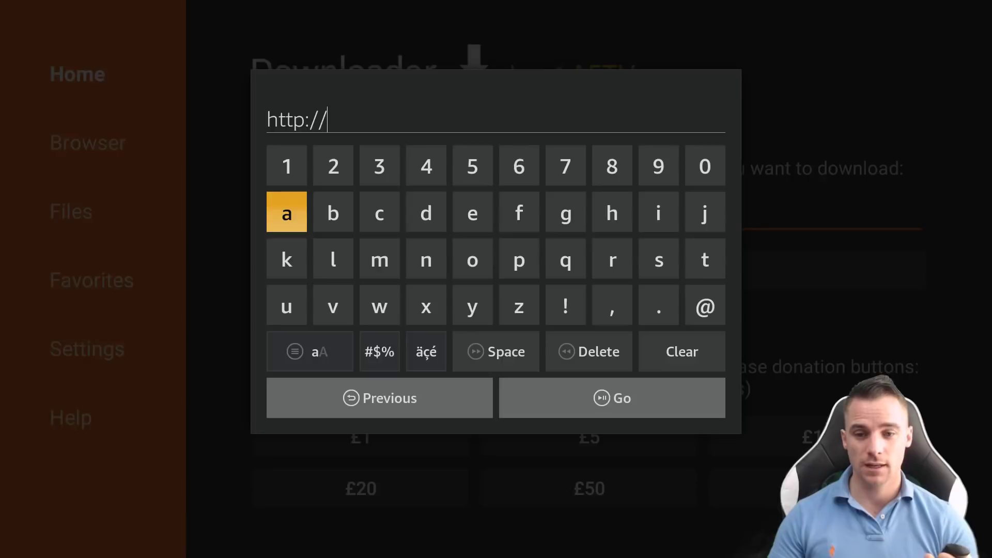
{"action": "key", "text": "Right"}
{"action": "key", "text": "Right"}
{"action": "key", "text": "Right"}
{"action": "key", "text": "Return"}
{"action": "key", "text": "Right"}
{"action": "key", "text": "Right"}
{"action": "key", "text": "Right"}
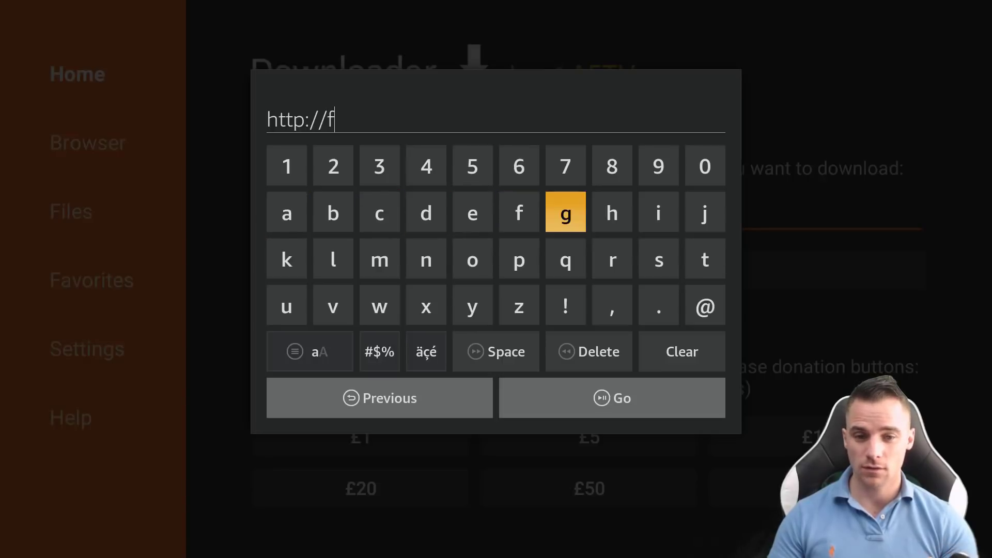
{"action": "key", "text": "Return"}
{"action": "key", "text": "Down"}
{"action": "key", "text": "Left"}
{"action": "key", "text": "Left"}
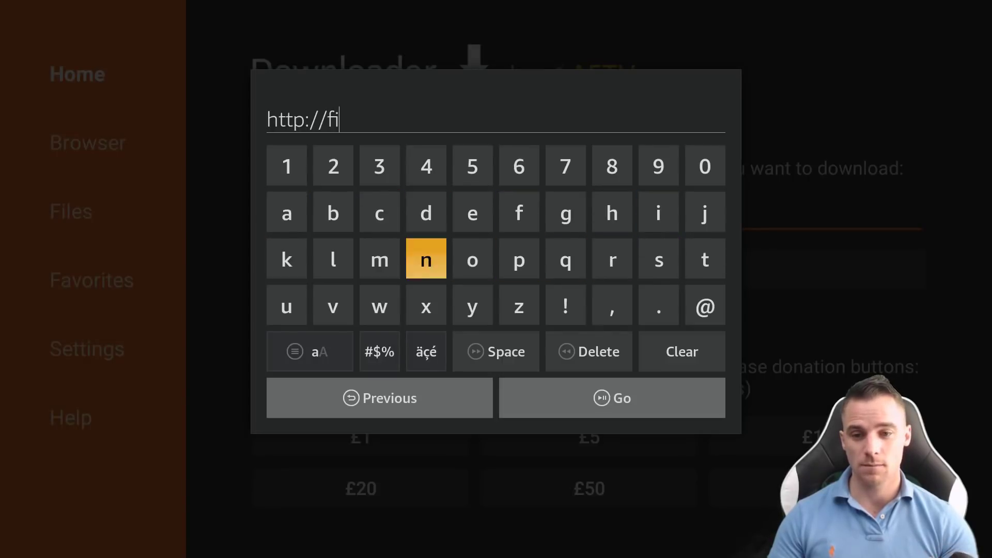
{"action": "type", "text": "le"}
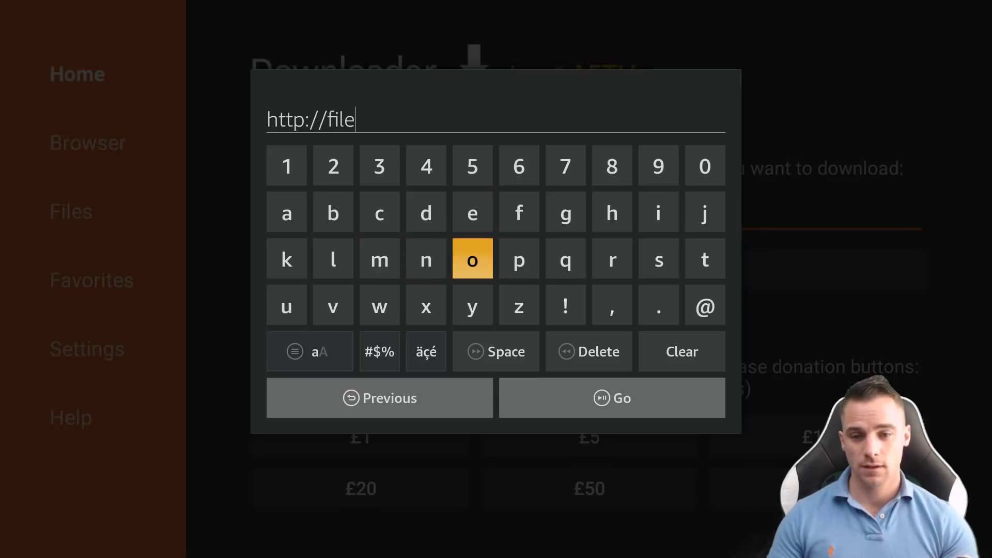
{"action": "type", "text": "l"}
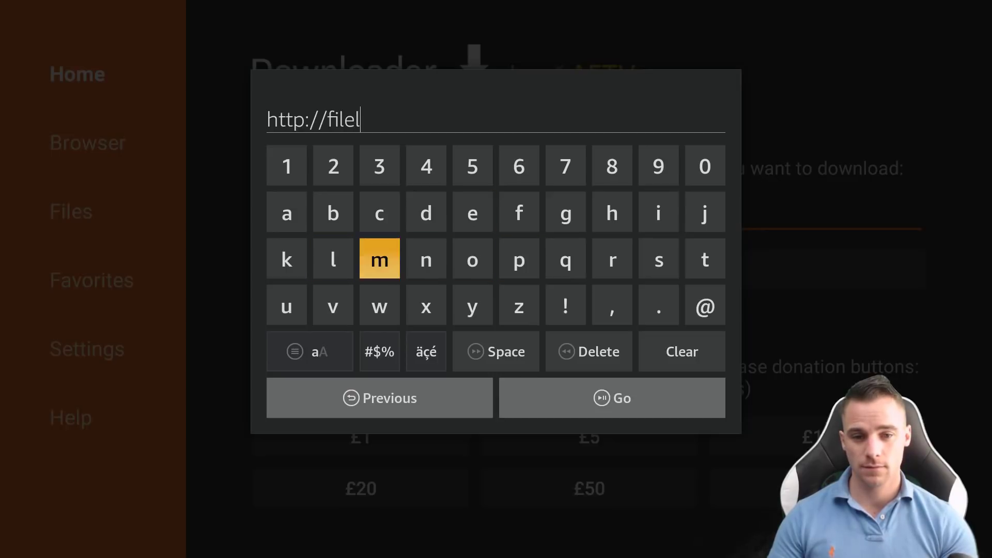
{"action": "type", "text": "i"}
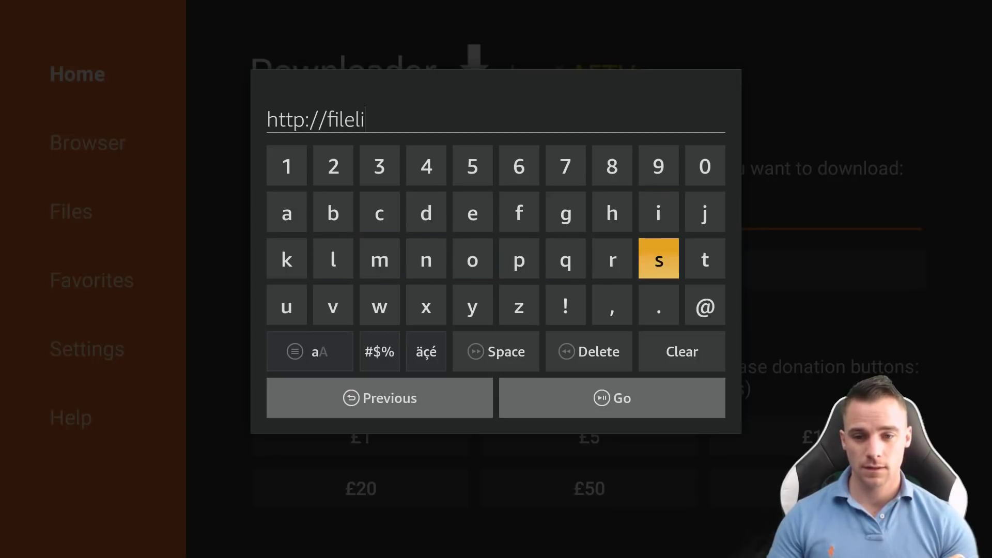
{"action": "key", "text": "Left"}
{"action": "key", "text": "Left"}
{"action": "key", "text": "Left"}
{"action": "key", "text": "Left"}
{"action": "key", "text": "Left"}
{"action": "key", "text": "Left"}
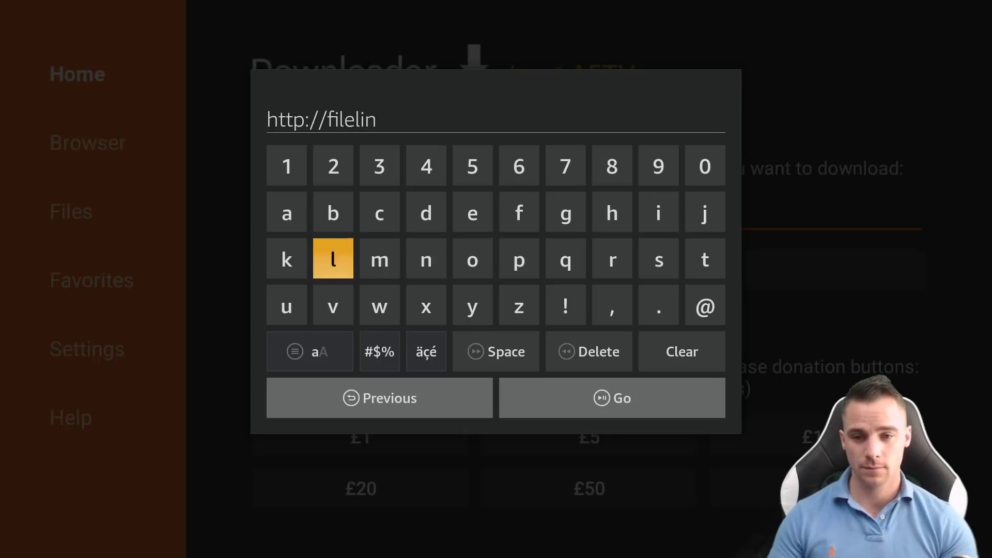
{"action": "type", "text": "k"}
{"action": "key", "text": "Right"}
{"action": "key", "text": "Right"}
{"action": "key", "text": "Right"}
{"action": "key", "text": "Up"}
{"action": "type", "text": "e"}
{"action": "key", "text": "Left"}
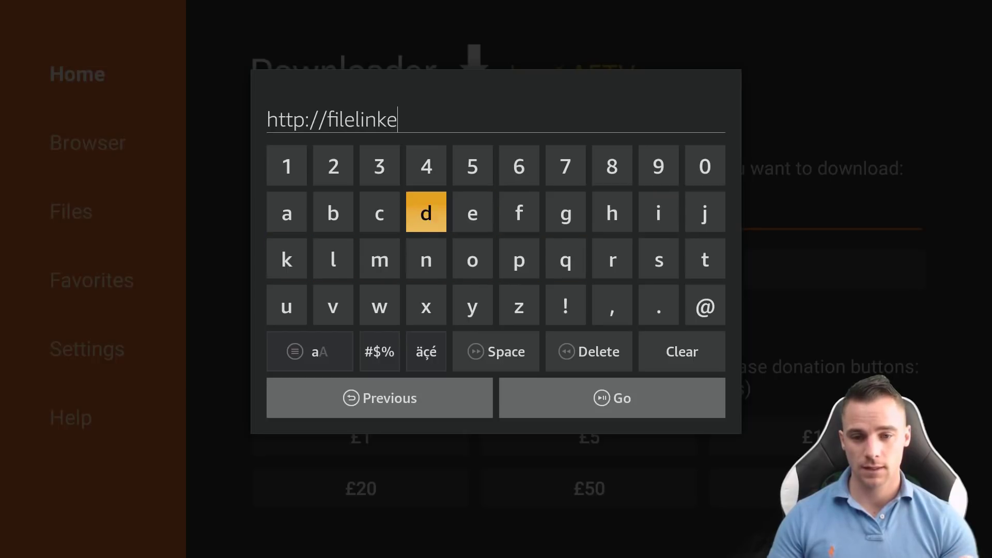
{"action": "type", "text": "d"}
{"action": "key", "text": "Down"}
{"action": "key", "text": "Down"}
{"action": "key", "text": "Right"}
{"action": "key", "text": "Right"}
{"action": "key", "text": "Right"}
{"action": "key", "text": "Right"}
{"action": "type", "text": "."}
{"action": "key", "text": "Left"}
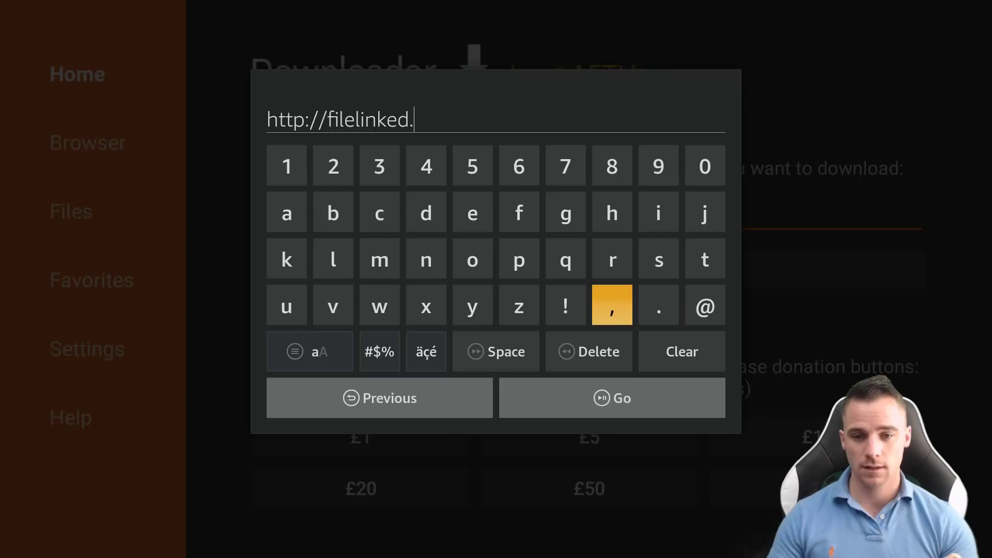
{"action": "key", "text": "Left"}
{"action": "key", "text": "Left"}
{"action": "key", "text": "Left"}
{"action": "key", "text": "Left"}
{"action": "key", "text": "Left"}
{"action": "key", "text": "Up"}
{"action": "key", "text": "Up"}
{"action": "type", "text": "c"}
{"action": "key", "text": "Down"}
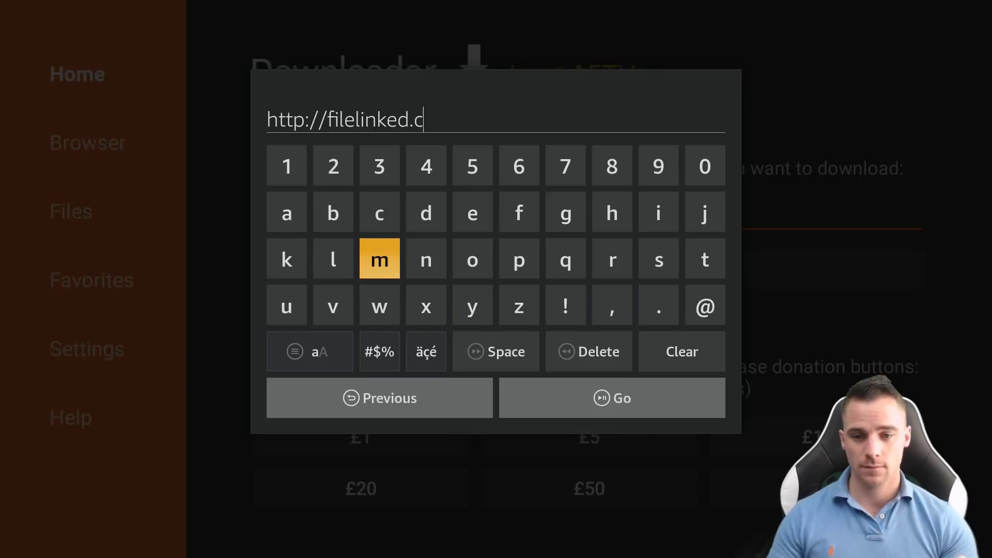
{"action": "key", "text": "Right"}
{"action": "key", "text": "Right"}
{"action": "type", "text": "o"}
{"action": "key", "text": "Left"}
{"action": "key", "text": "Left"}
{"action": "type", "text": "m"}
{"action": "key", "text": "Down"}
{"action": "key", "text": "Down"}
{"action": "key", "text": "Down"}
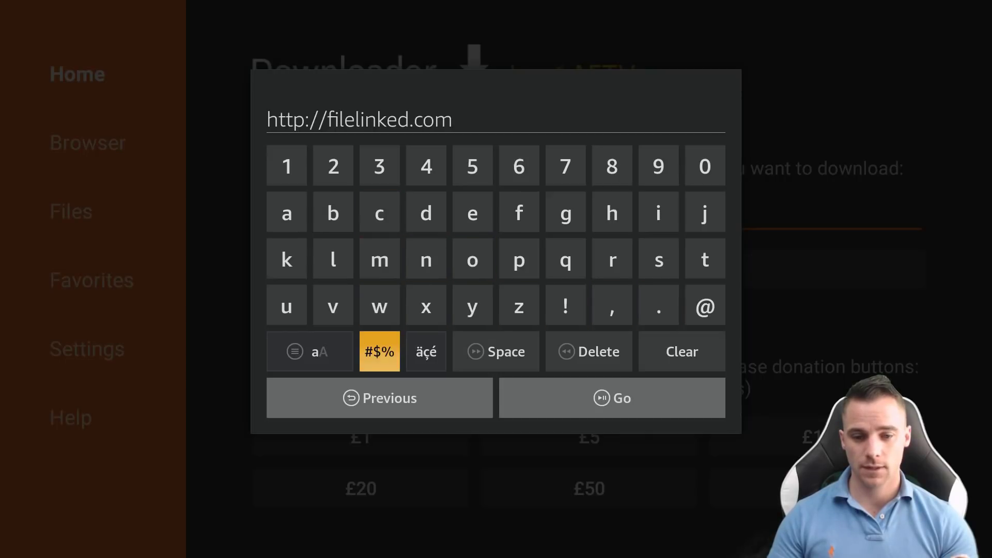
{"action": "key", "text": "Right"}
{"action": "key", "text": "Return"}
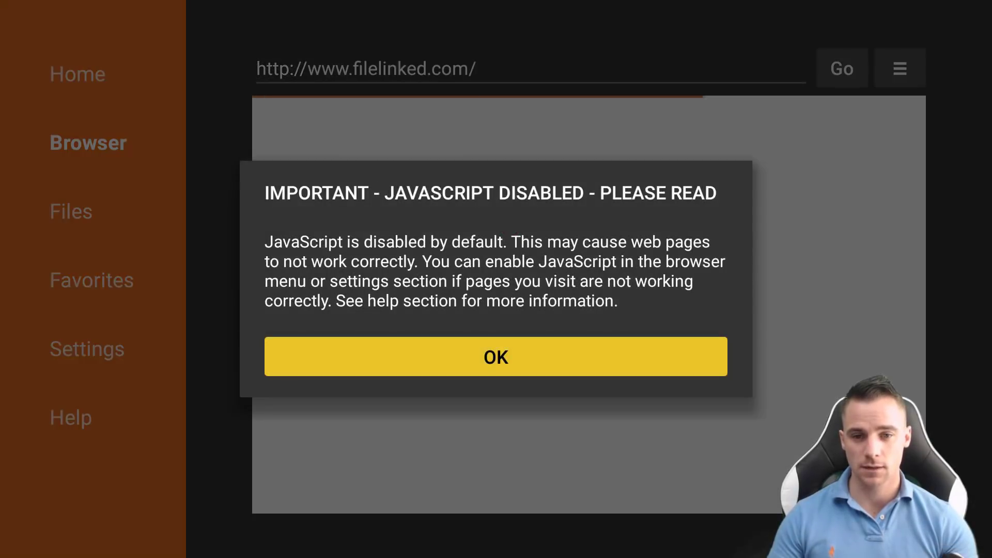
Dismiss the JavaScript notice and download the 9.2 MB Filelinked app from the page.
{"action": "key", "text": "Return"}
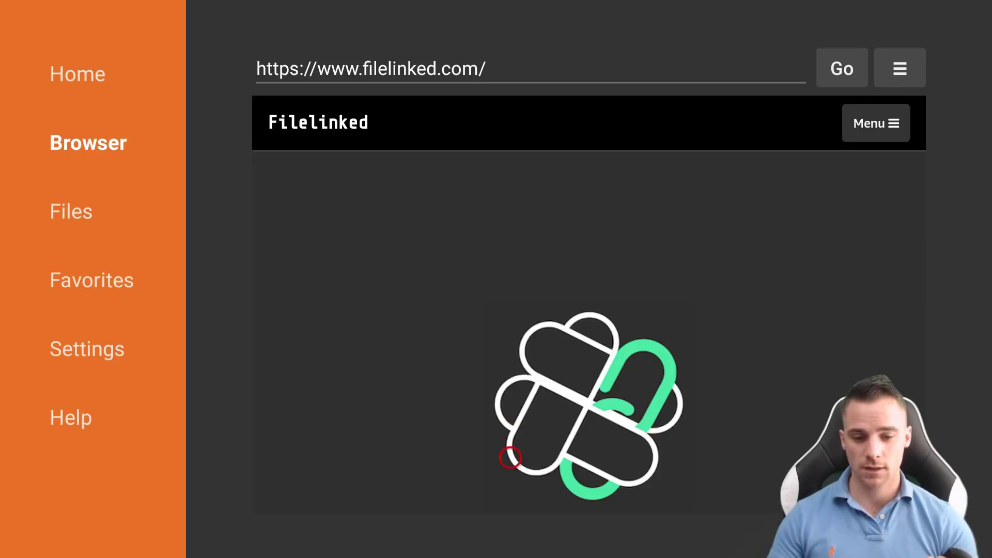
{"action": "scroll", "coordinate": [511, 465], "scroll_direction": "down", "scroll_amount": 5}
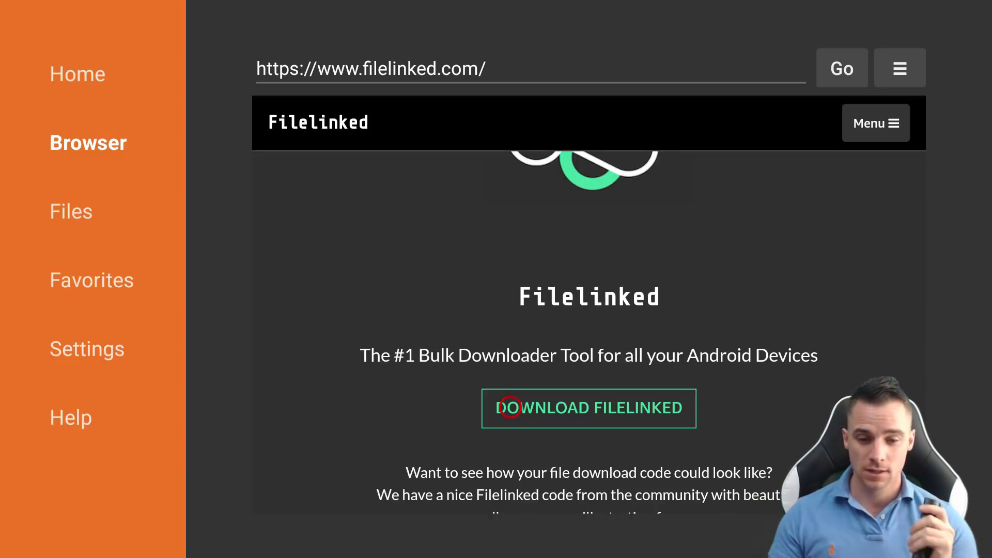
{"action": "left_click", "coordinate": [511, 407]}
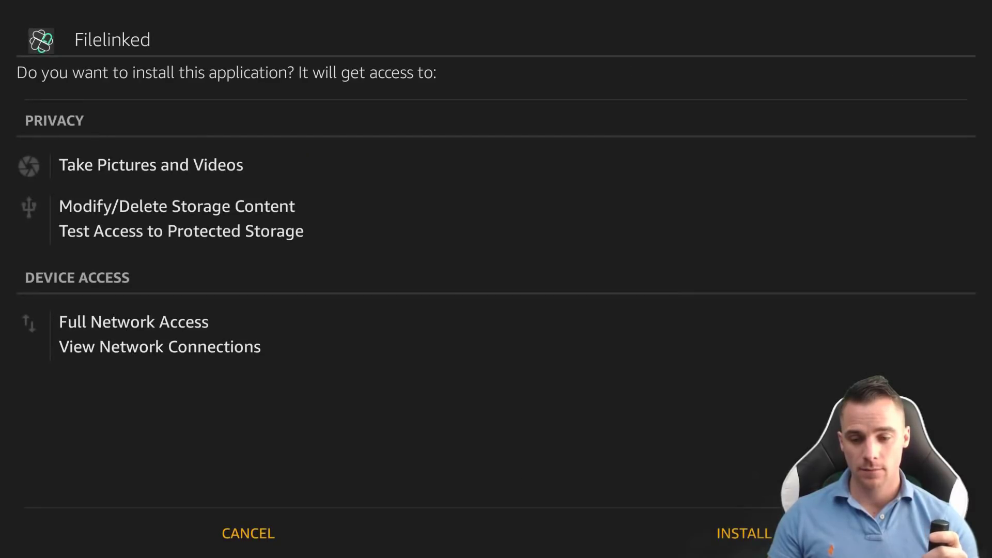
Approve the Filelinked installation from its permissions screen.
{"action": "key", "text": "Down"}
{"action": "key", "text": "Right"}
{"action": "key", "text": "Return"}
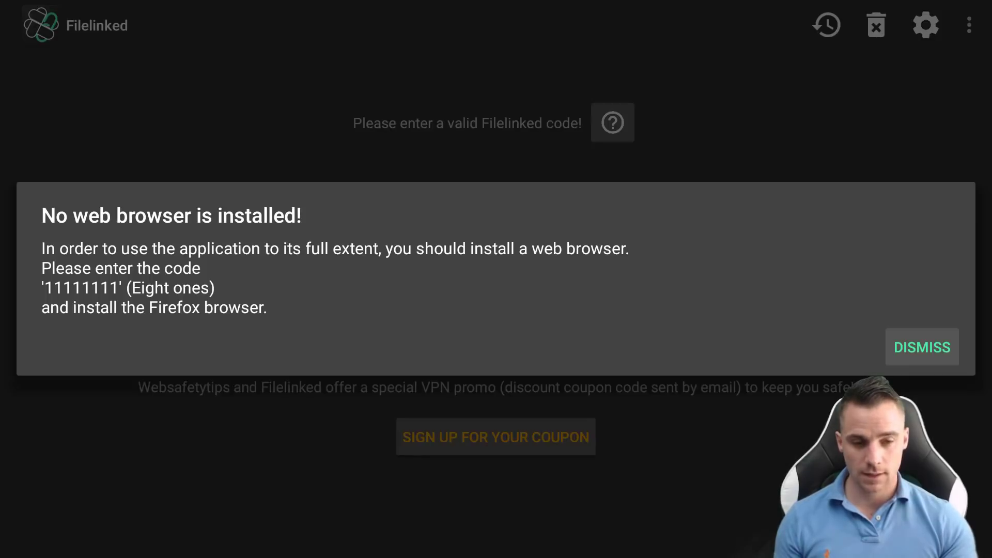
Dismiss Filelinked's no-web-browser warning and move toward its settings gear.
{"action": "key", "text": "Return"}
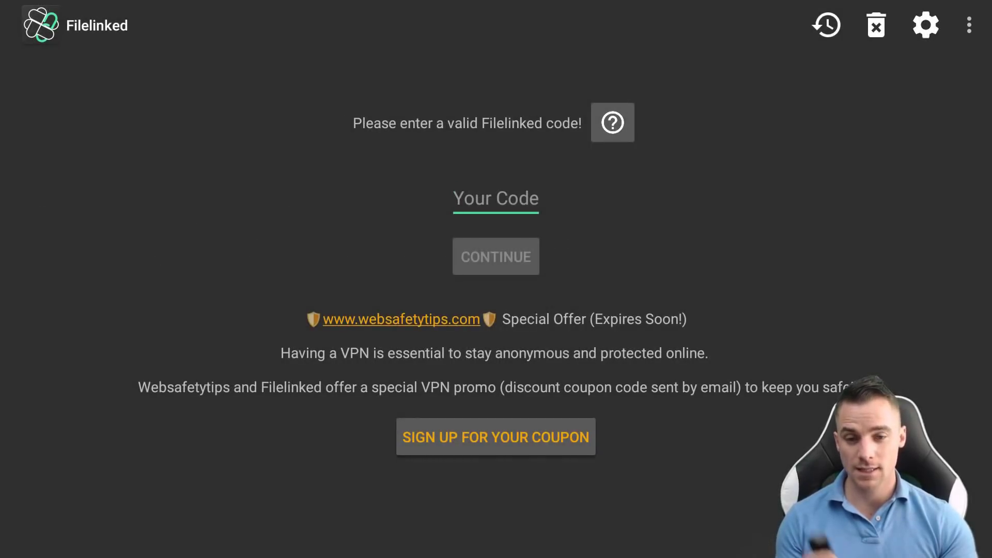
{"action": "left_click", "coordinate": [612, 123]}
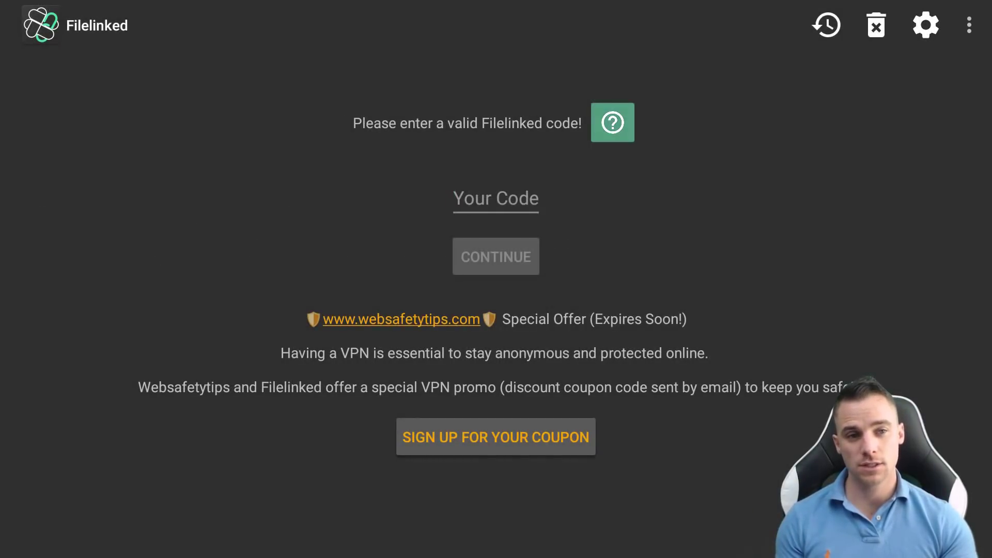
{"action": "key", "text": "Up"}
Turn off Show Hints and Useful Informations, apply, and dismiss the no-browser warning.
{"action": "key", "text": "Right"}
{"action": "key", "text": "Right"}
{"action": "key", "text": "Return"}
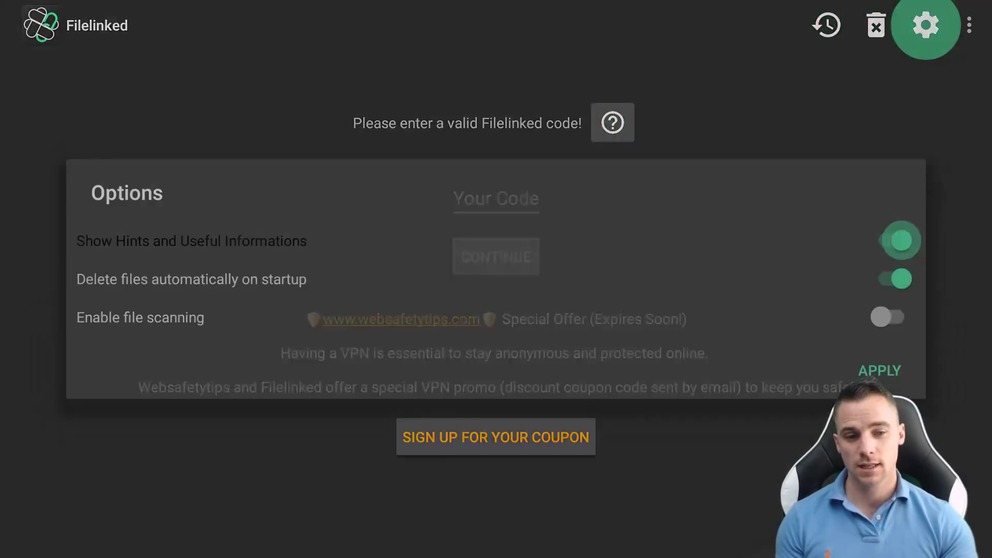
{"action": "key", "text": "Down"}
{"action": "key", "text": "Down"}
{"action": "key", "text": "Up"}
{"action": "key", "text": "Up"}
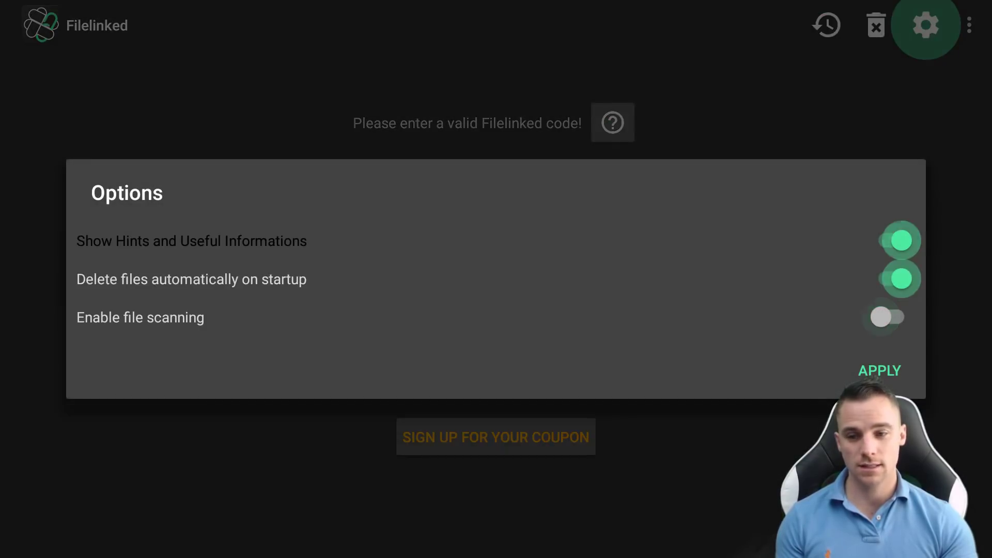
{"action": "key", "text": "Return"}
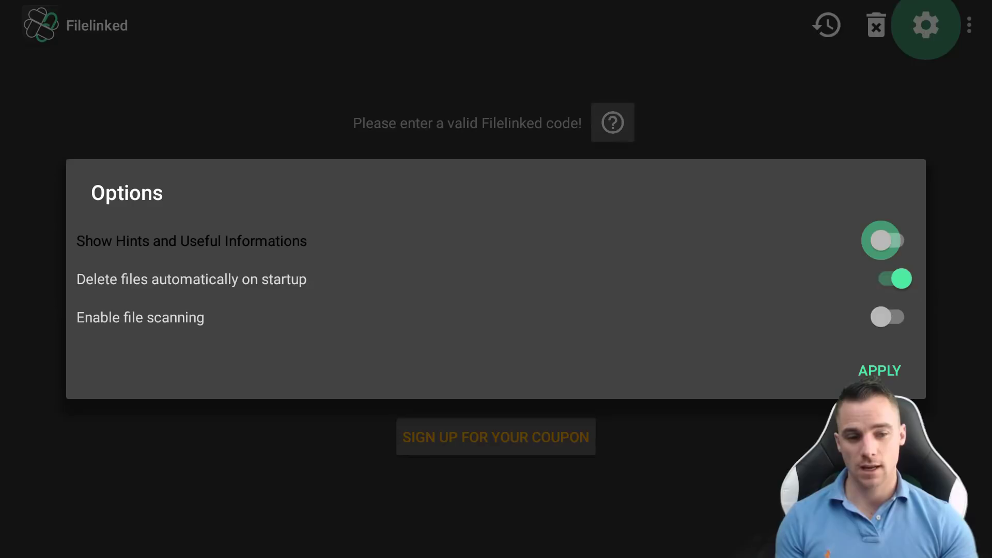
{"action": "key", "text": "Down"}
{"action": "key", "text": "Down"}
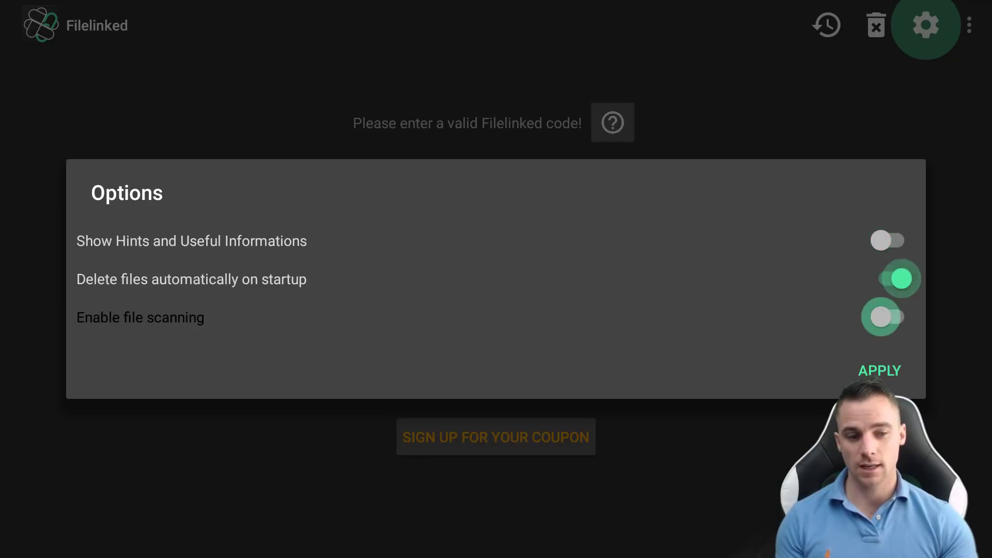
{"action": "key", "text": "Down"}
{"action": "key", "text": "Return"}
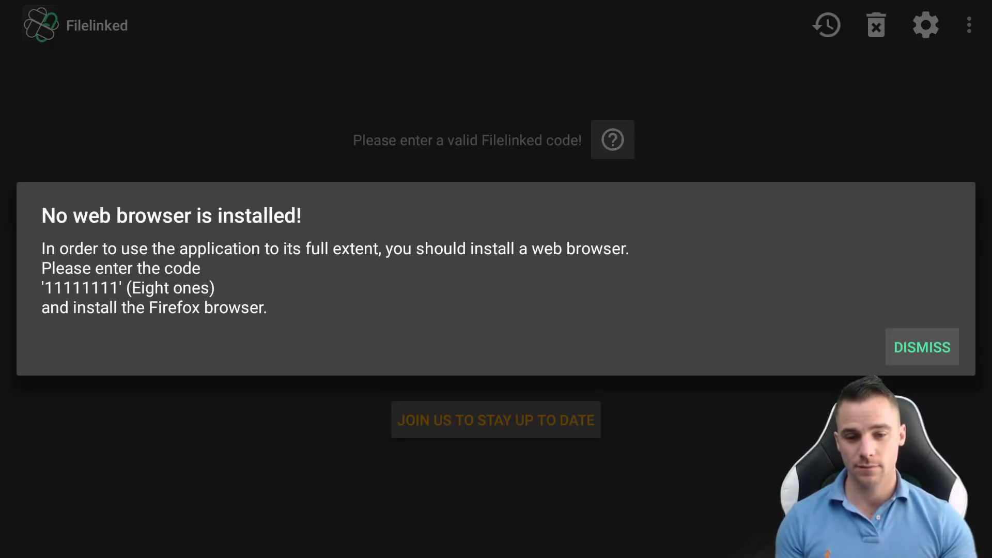
{"action": "key", "text": "Return"}
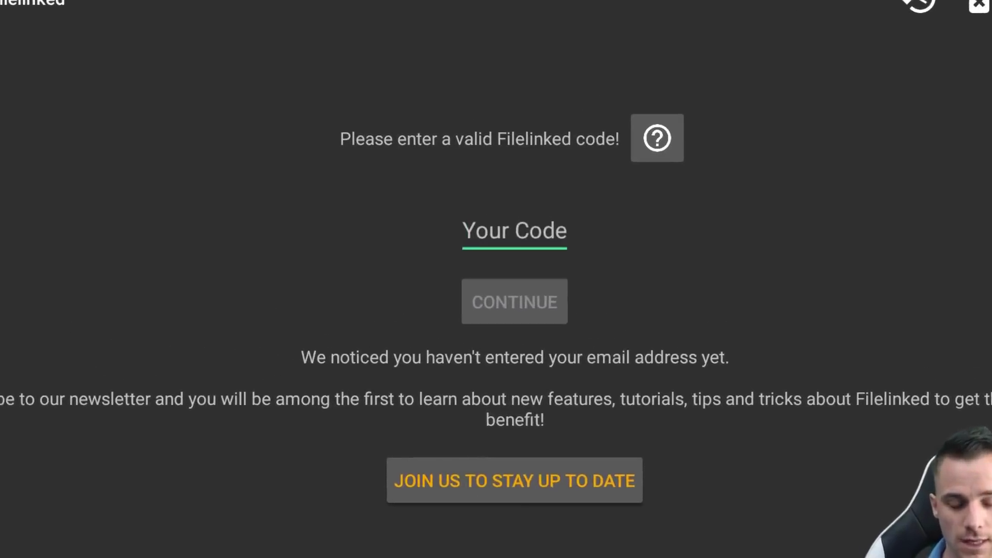
Enter store code 50853985 on the keypad and submit it to open APK Market.
{"action": "key", "text": "Return"}
{"action": "key", "text": "Right"}
{"action": "key", "text": "Right"}
{"action": "key", "text": "Right"}
{"action": "key", "text": "Right"}
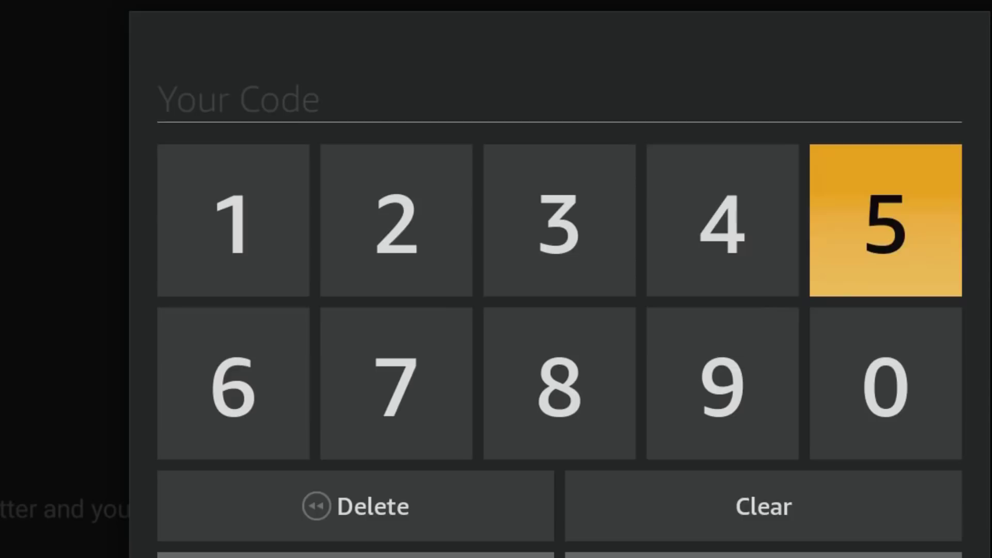
{"action": "key", "text": "Return"}
{"action": "key", "text": "Down"}
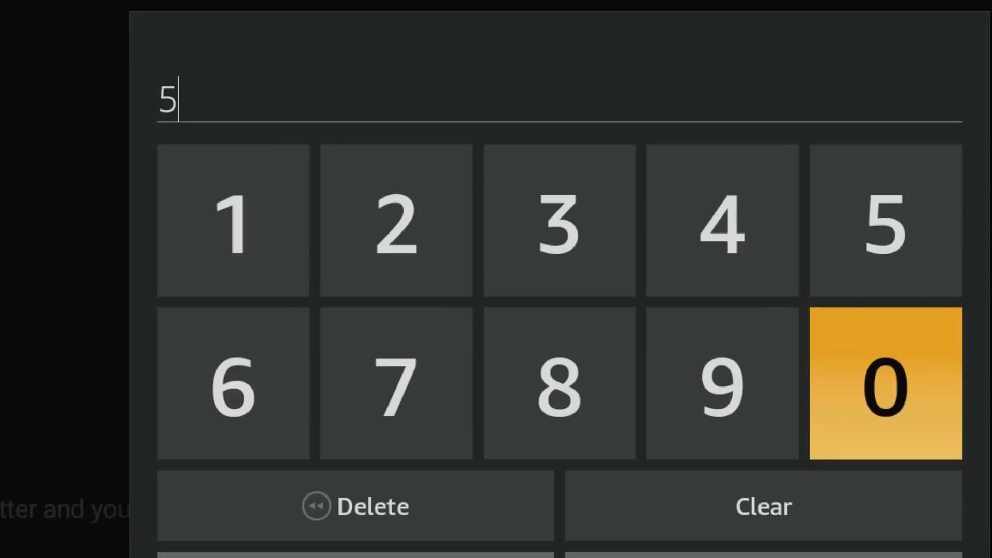
{"action": "key", "text": "Return"}
{"action": "key", "text": "Left"}
{"action": "key", "text": "Left"}
{"action": "key", "text": "Return"}
{"action": "key", "text": "Left"}
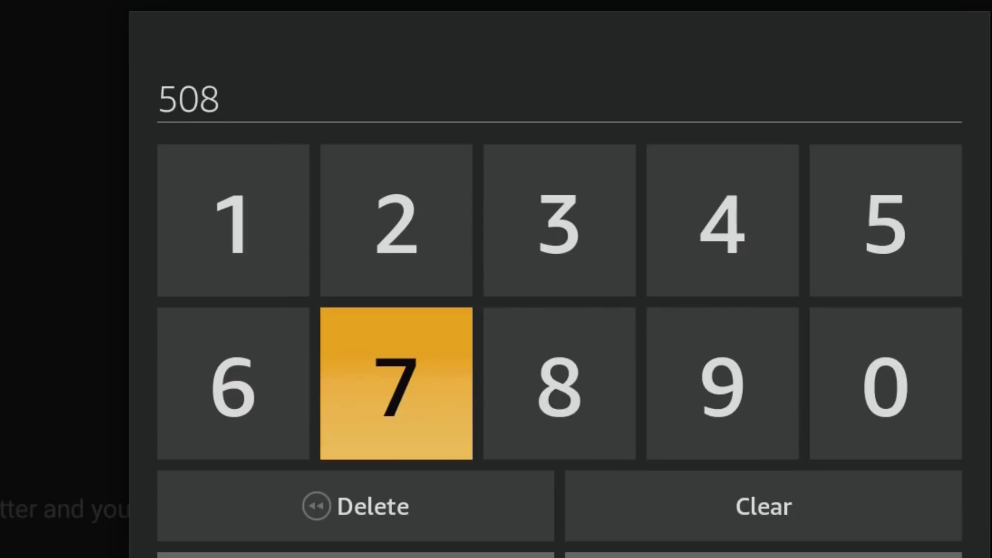
{"action": "key", "text": "Up"}
{"action": "key", "text": "Right"}
{"action": "key", "text": "Right"}
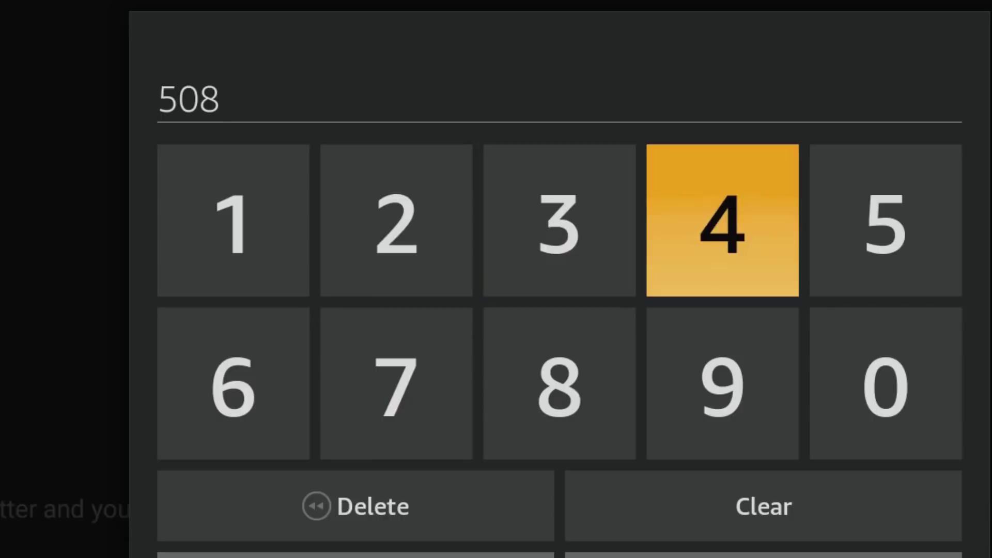
{"action": "key", "text": "Right"}
{"action": "key", "text": "Return"}
{"action": "key", "text": "Left"}
{"action": "key", "text": "Left"}
{"action": "key", "text": "Left"}
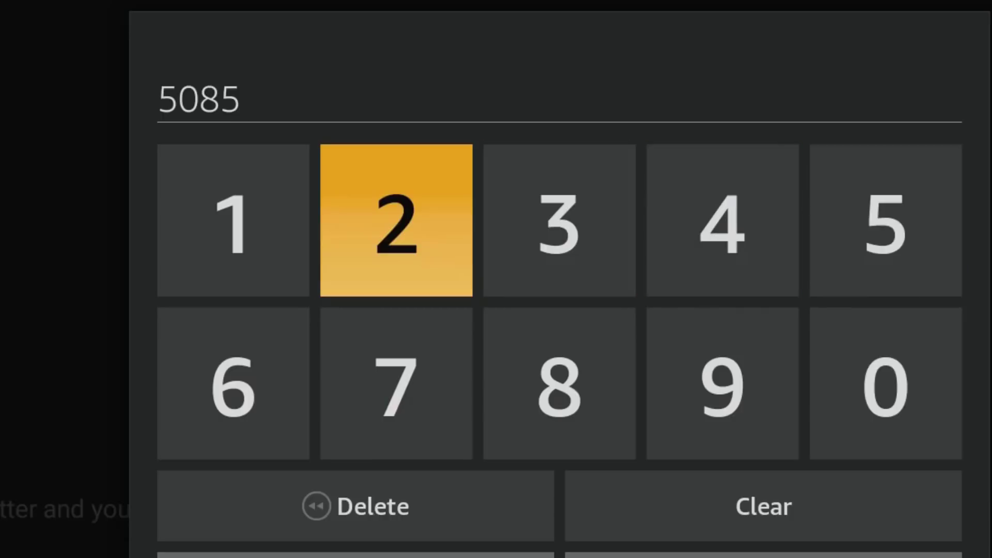
{"action": "key", "text": "Right"}
{"action": "key", "text": "Return"}
{"action": "key", "text": "Down"}
{"action": "key", "text": "Right"}
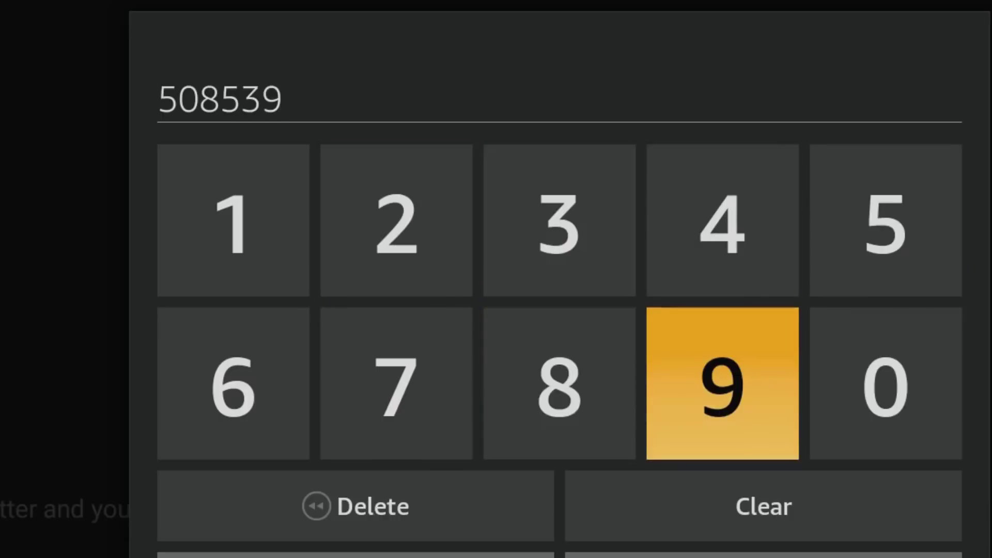
{"action": "key", "text": "Up"}
{"action": "key", "text": "Down"}
{"action": "key", "text": "Left"}
{"action": "key", "text": "Right"}
{"action": "key", "text": "Right"}
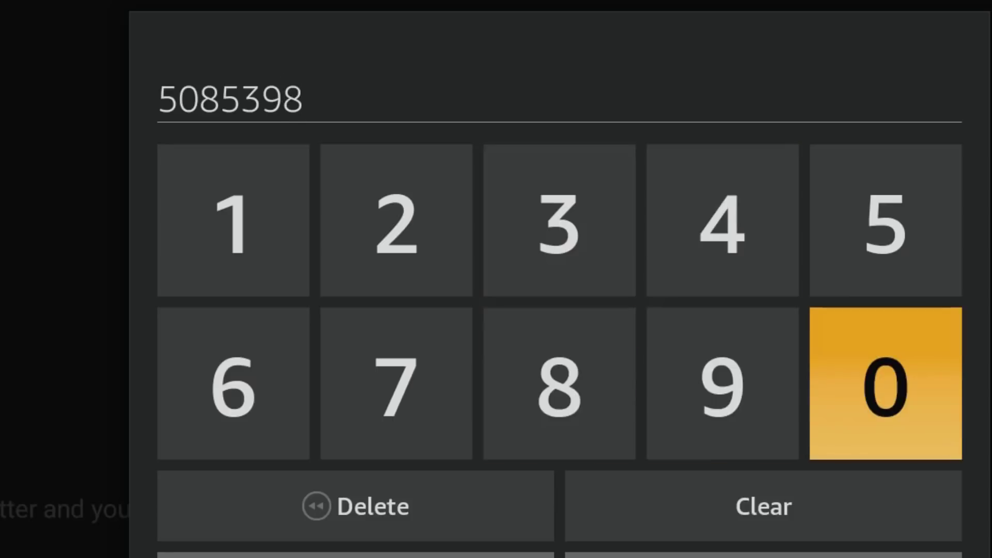
{"action": "key", "text": "Up"}
{"action": "key", "text": "Return"}
{"action": "key", "text": "Down"}
{"action": "key", "text": "Down"}
{"action": "key", "text": "Down"}
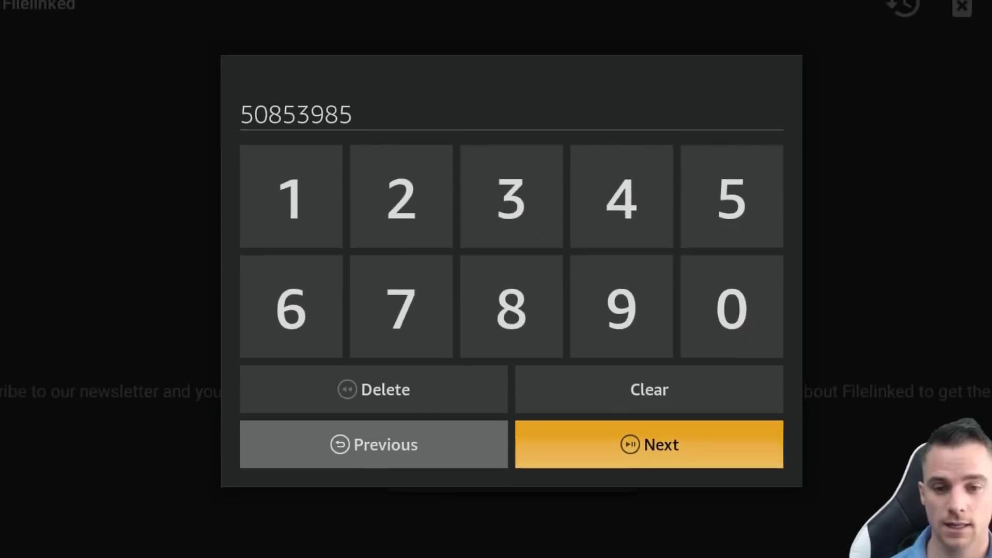
{"action": "key", "text": "Return"}
{"action": "key", "text": "Return"}
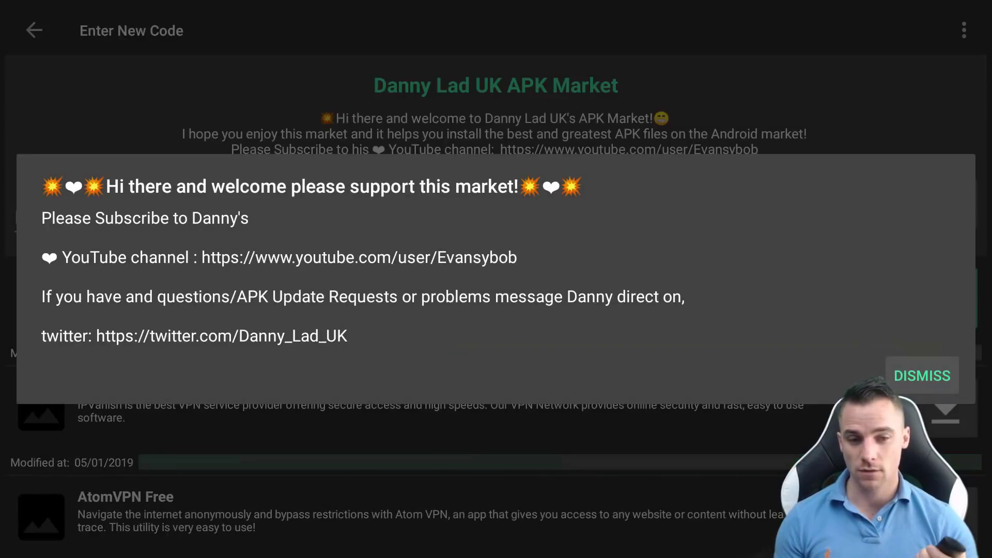
Dismiss the welcome message, then download Clean master TV from the store list and launch its installer.
{"action": "key", "text": "Return"}
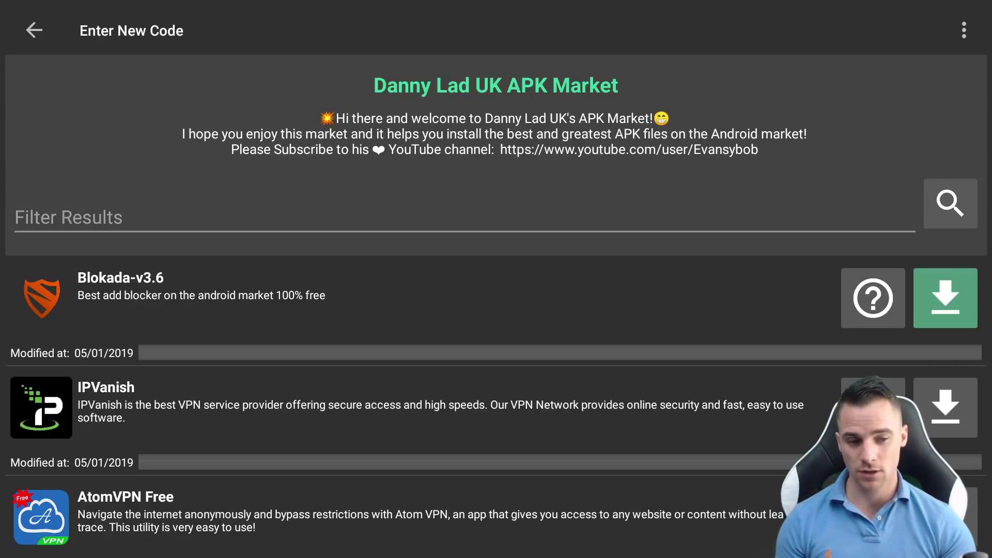
{"action": "key", "text": "Down"}
{"action": "key", "text": "Down"}
{"action": "key", "text": "Down"}
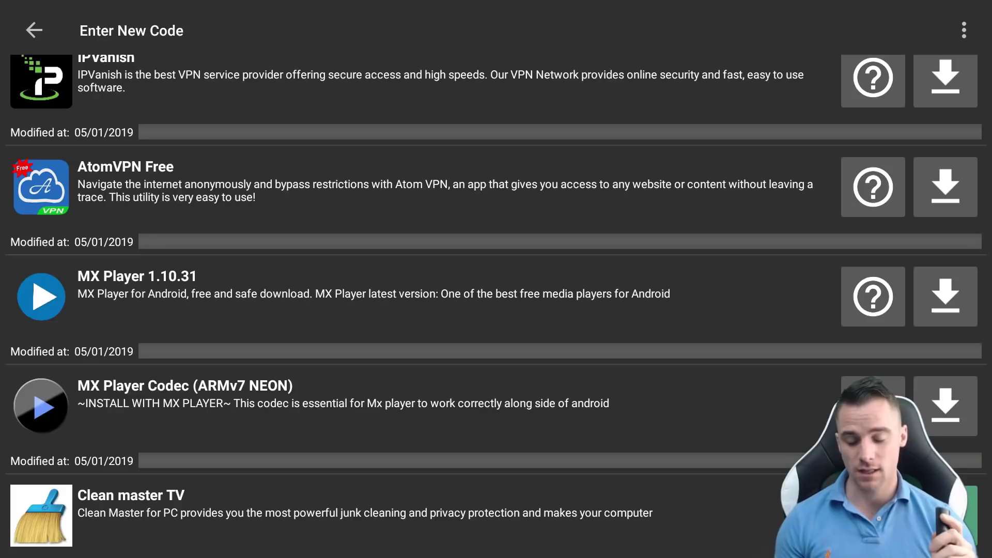
{"action": "key", "text": "Down"}
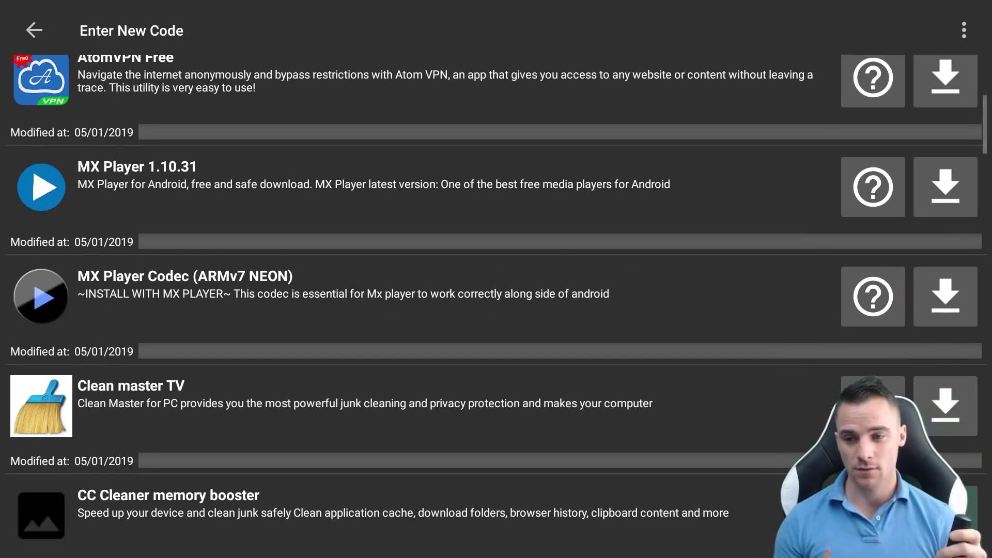
{"action": "key", "text": "Up"}
{"action": "key", "text": "Down"}
{"action": "key", "text": "Down"}
{"action": "key", "text": "Down"}
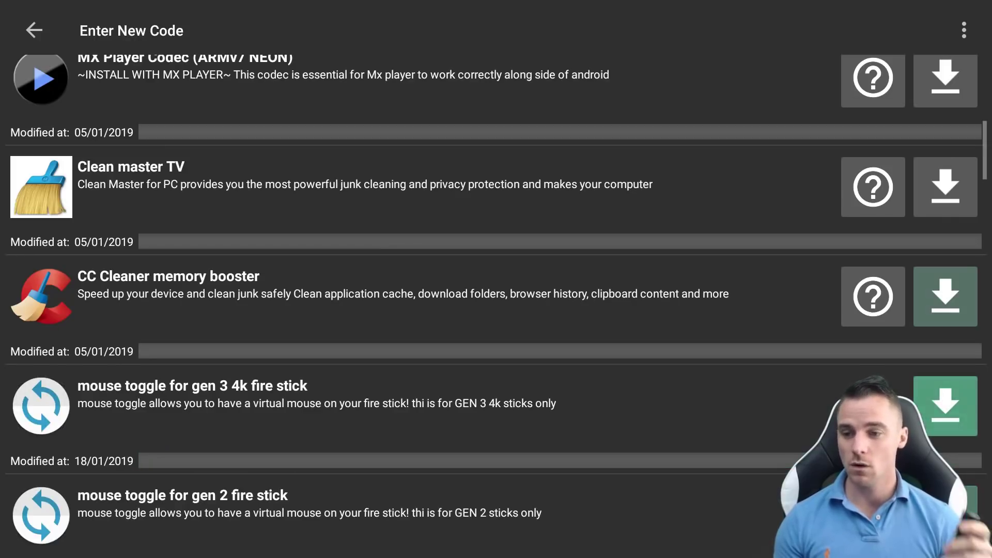
{"action": "key", "text": "Up"}
{"action": "key", "text": "Up"}
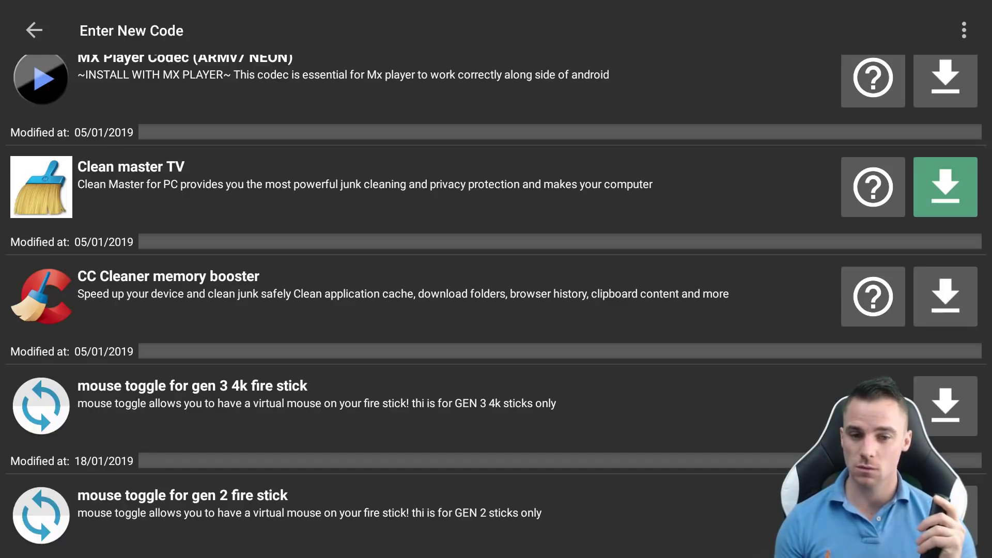
{"action": "key", "text": "Return"}
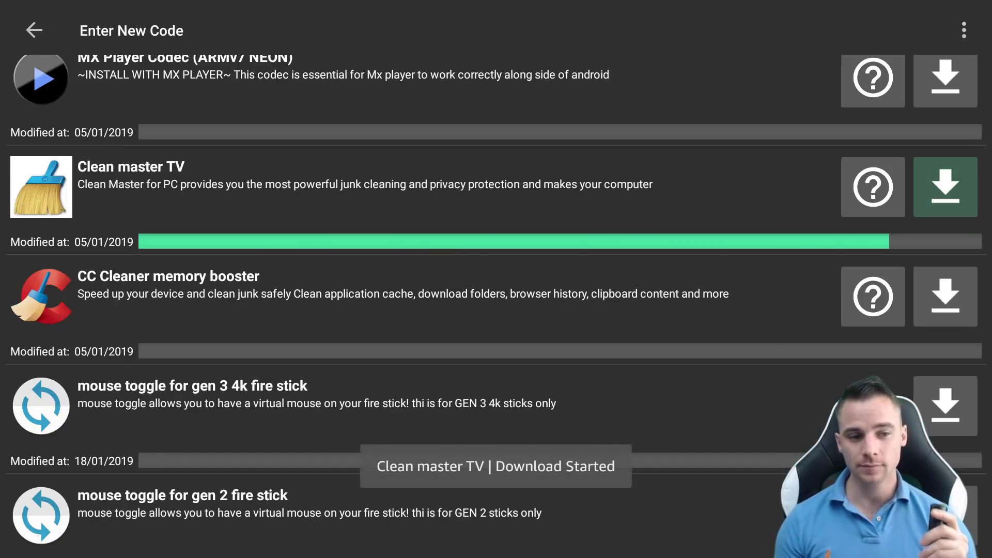
{"action": "key", "text": "Return"}
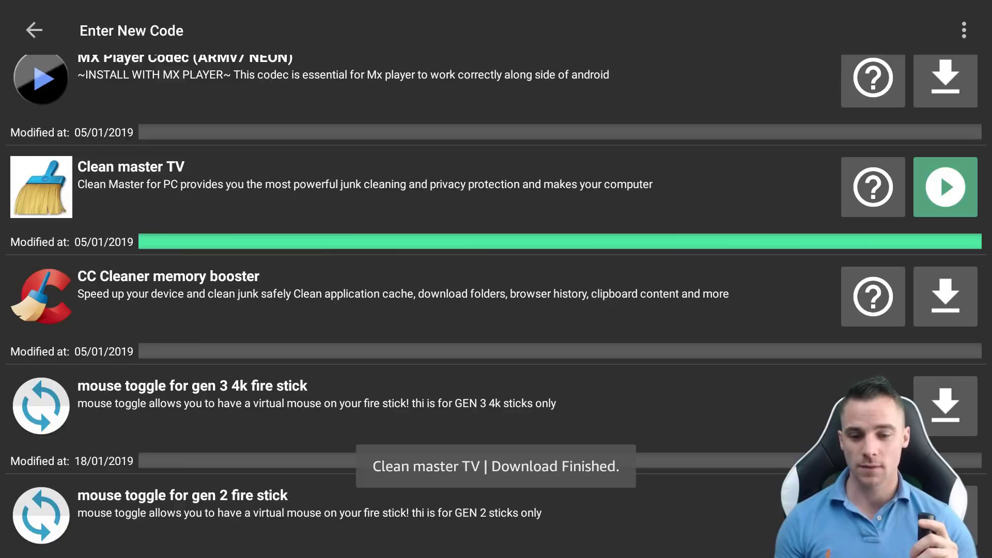
Confirm the Clean Master installation on the permissions screen and wait for App installed.
{"action": "key", "text": "Down"}
{"action": "key", "text": "Down"}
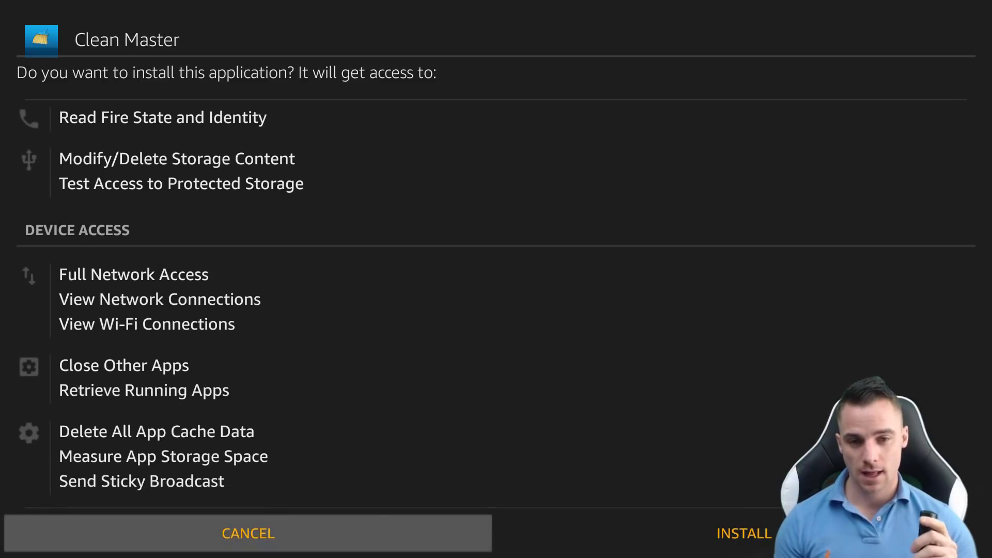
{"action": "key", "text": "Right"}
{"action": "key", "text": "Return"}
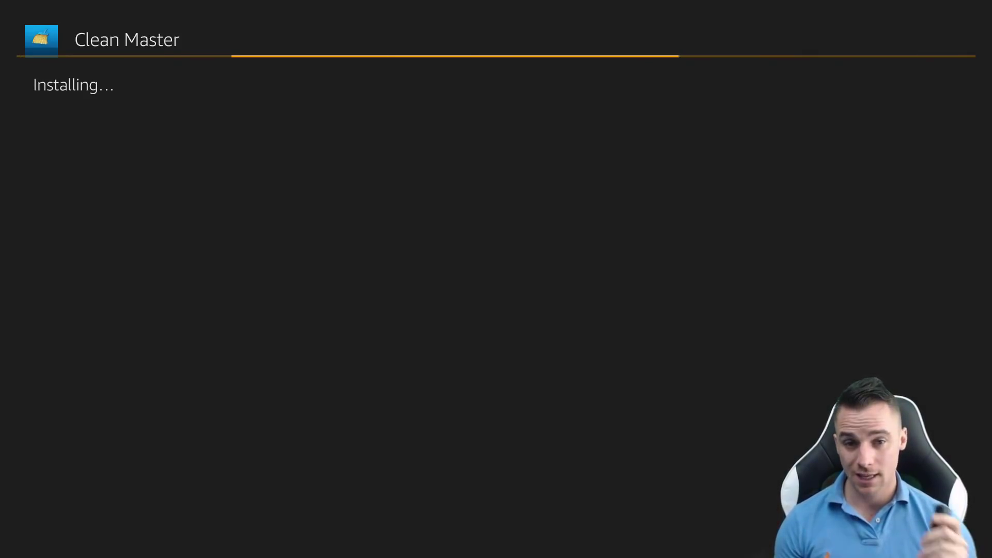
{"action": "key", "text": "Down"}
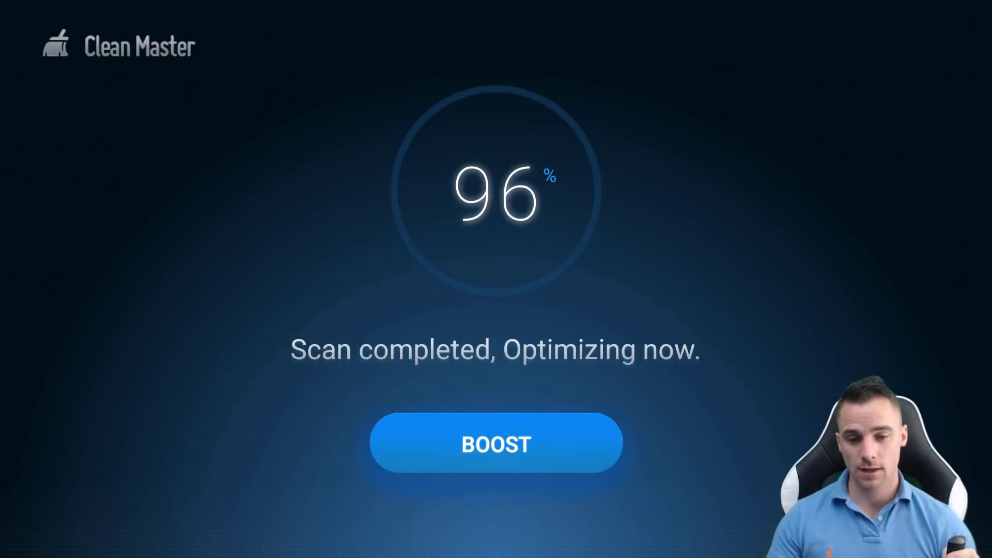
Boost the stick to 100% in Clean Master, then close it with COMPLETED.
{"action": "key", "text": "Return"}
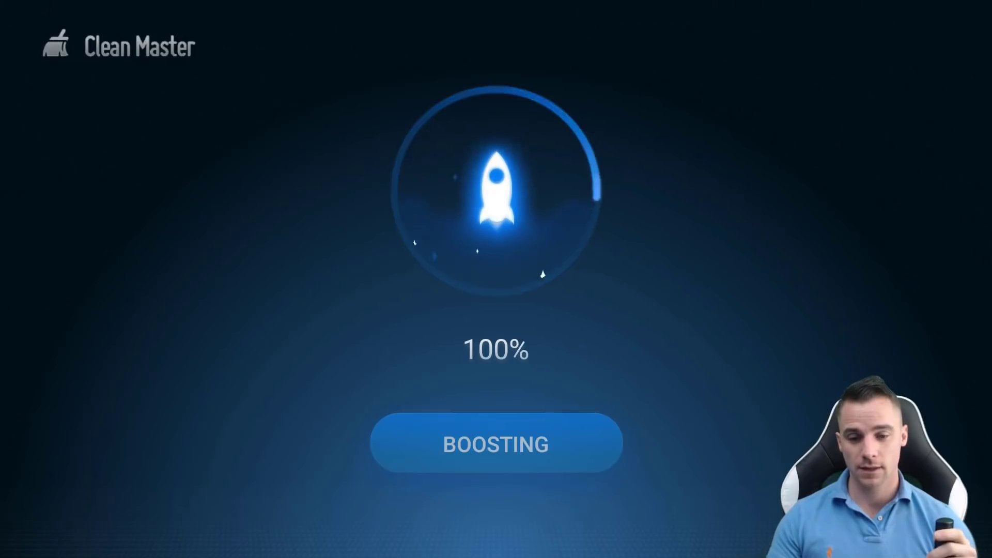
{"action": "key", "text": "Return"}
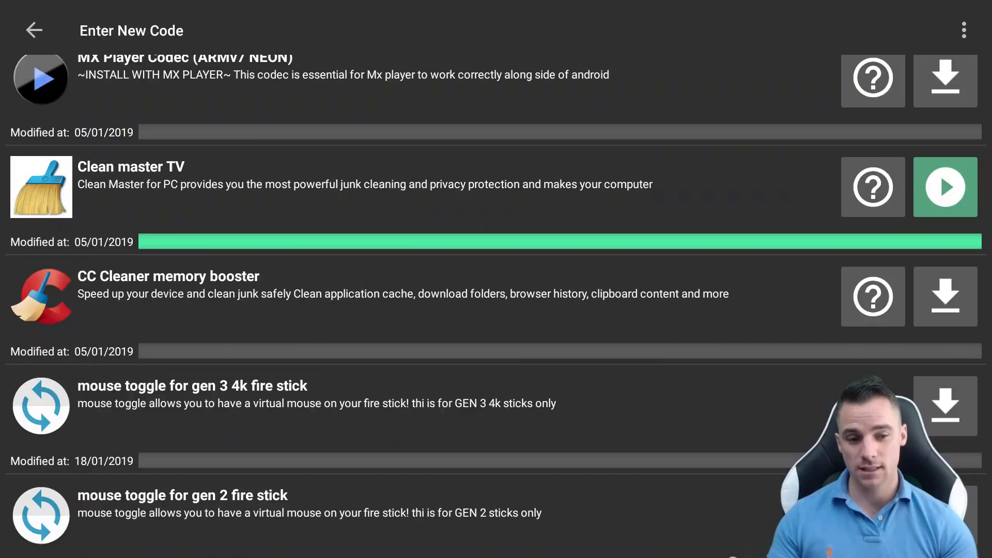
Leave Filelinked, go Home, and browse Your Apps & Channels for Clean Master.
{"action": "key", "text": "Escape"}
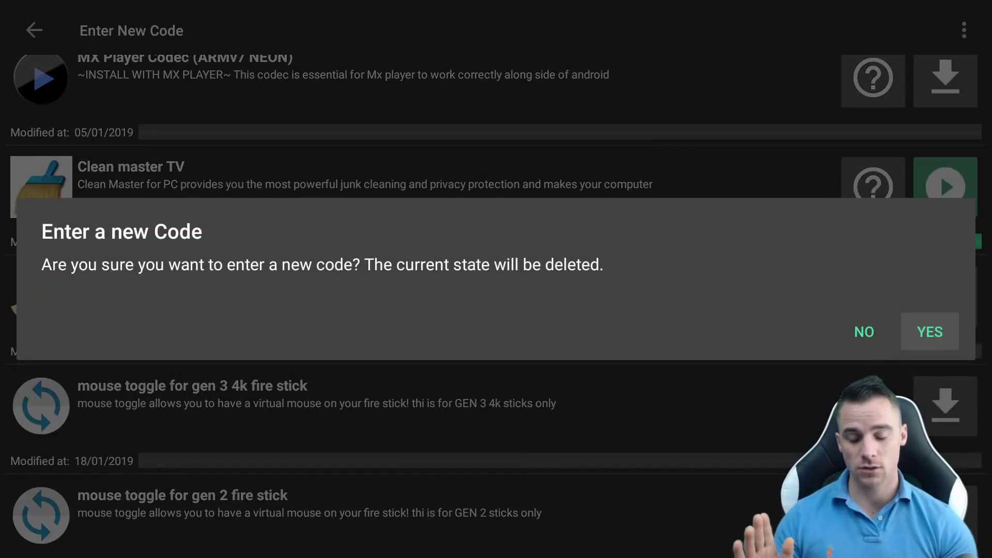
{"action": "key", "text": "Home"}
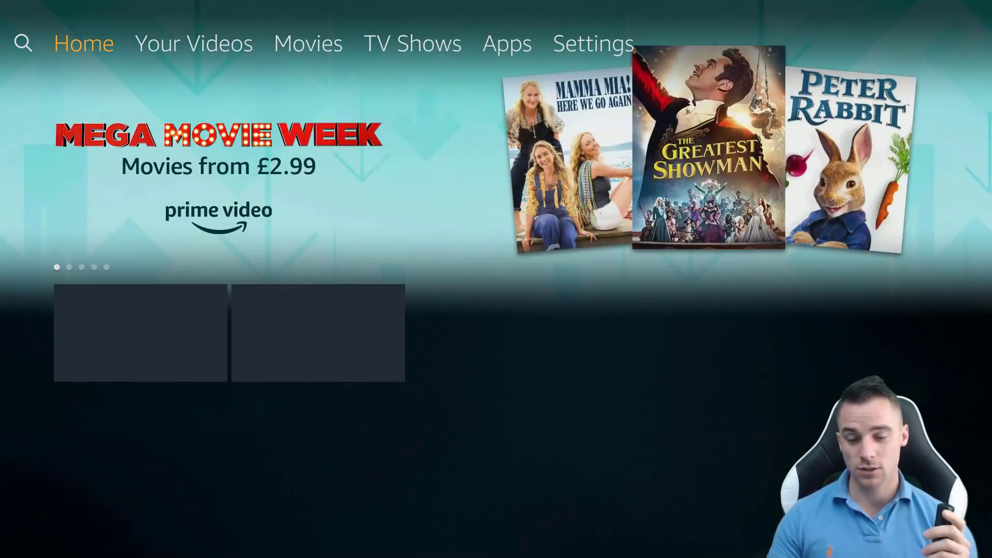
{"action": "key", "text": "Down"}
{"action": "key", "text": "Down"}
{"action": "key", "text": "Down"}
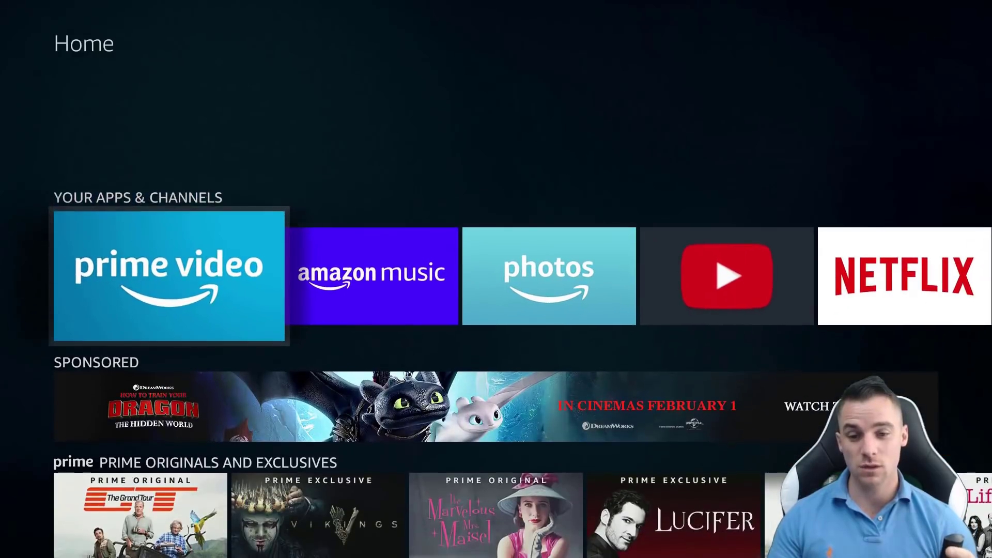
{"action": "key", "text": "Right"}
{"action": "key", "text": "Right"}
{"action": "key", "text": "Right"}
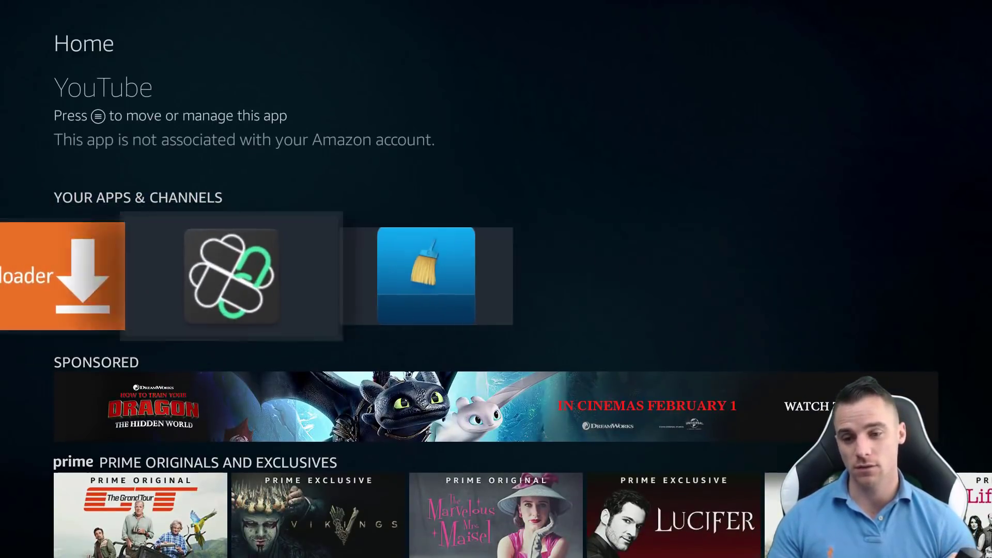
{"action": "key", "text": "Up"}
{"action": "key", "text": "Down"}
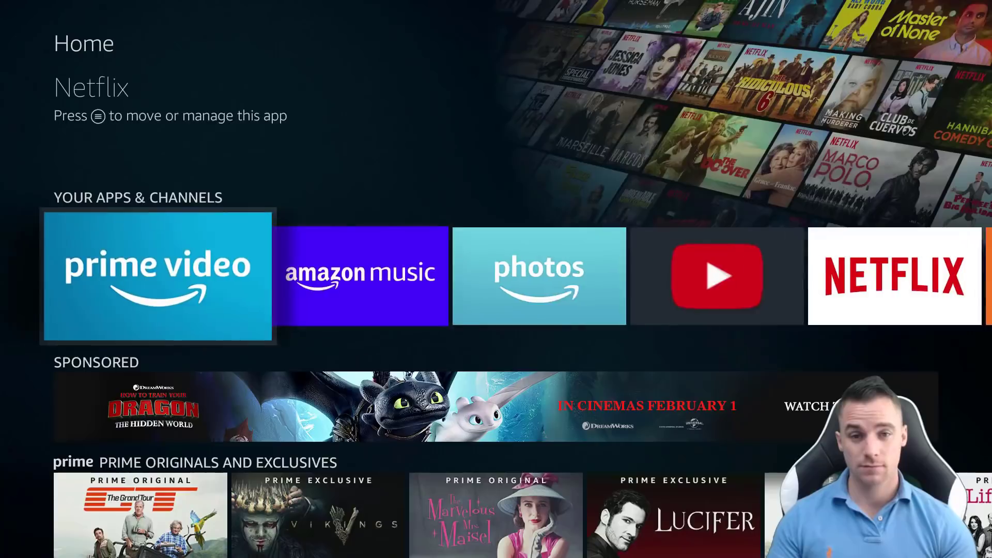